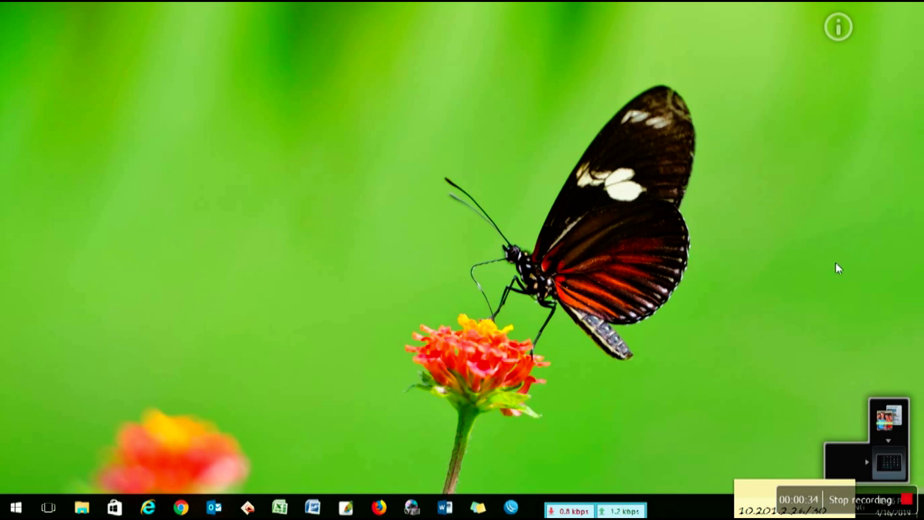
Switch to Ulead VideoStudio and preview the Kas p2.mp4 clip from the video library.
click(412, 507)
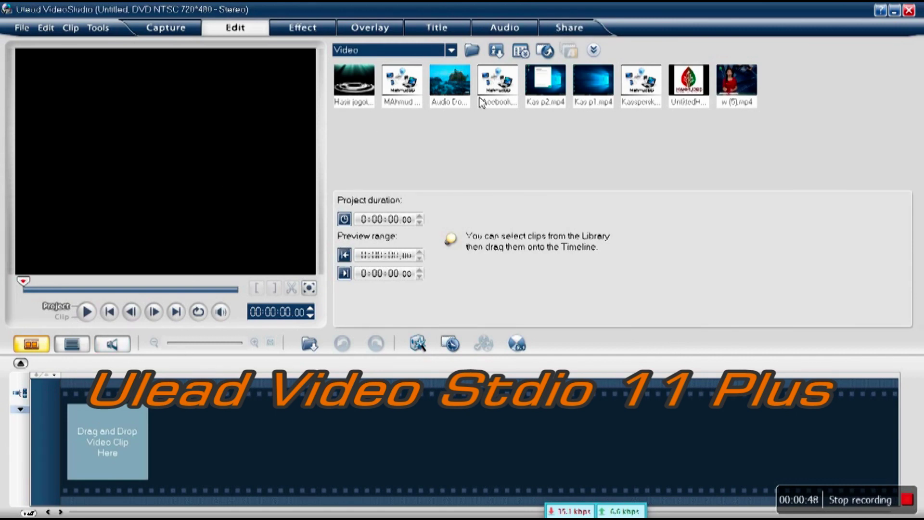
click(384, 51)
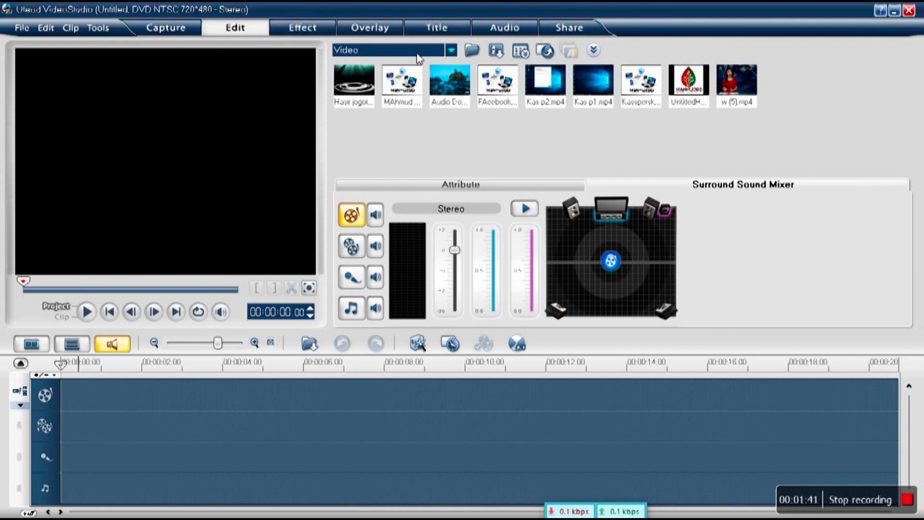
click(556, 99)
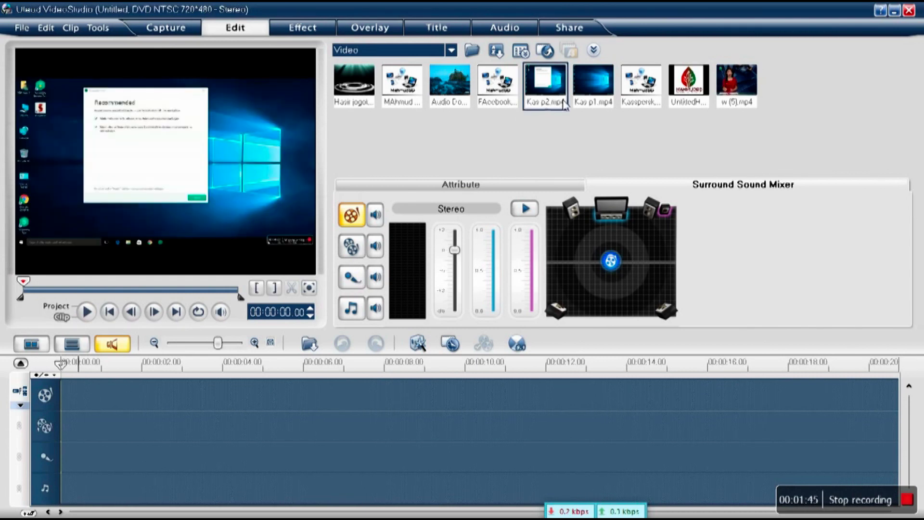
click(576, 94)
click(557, 94)
Import w (1).mp4 and w (2).mp4 from the Downloads folder into the video library.
click(469, 52)
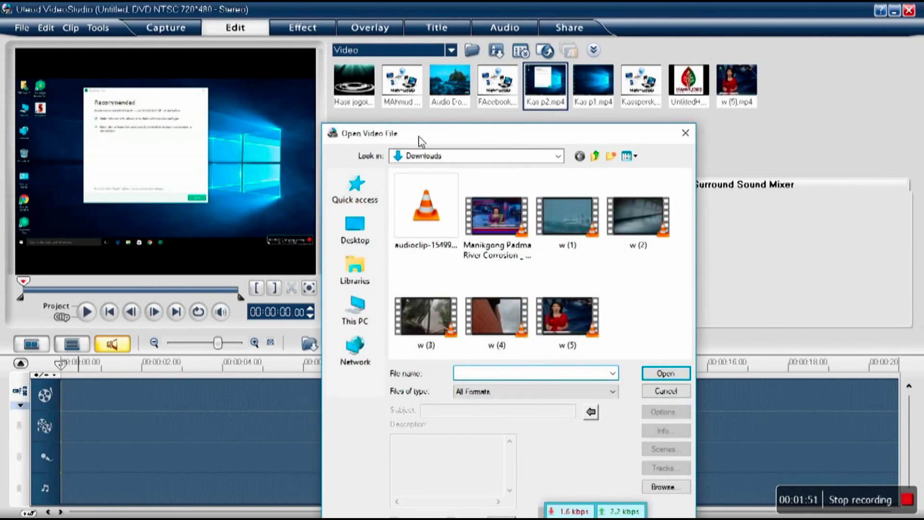
click(567, 203)
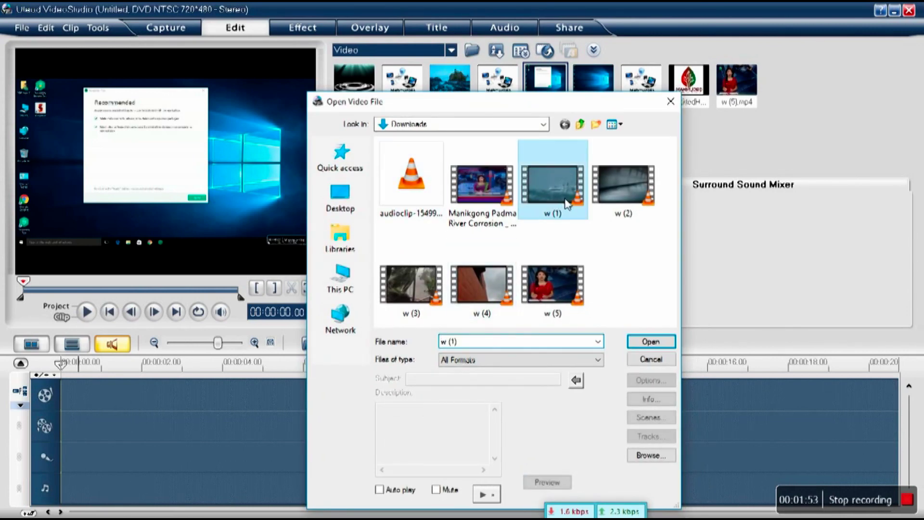
click(630, 210)
ctrl+click(571, 212)
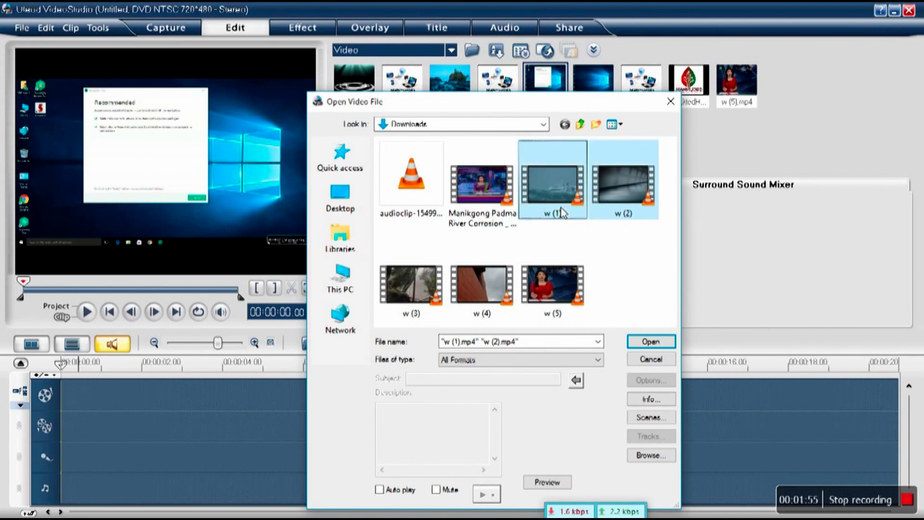
click(651, 343)
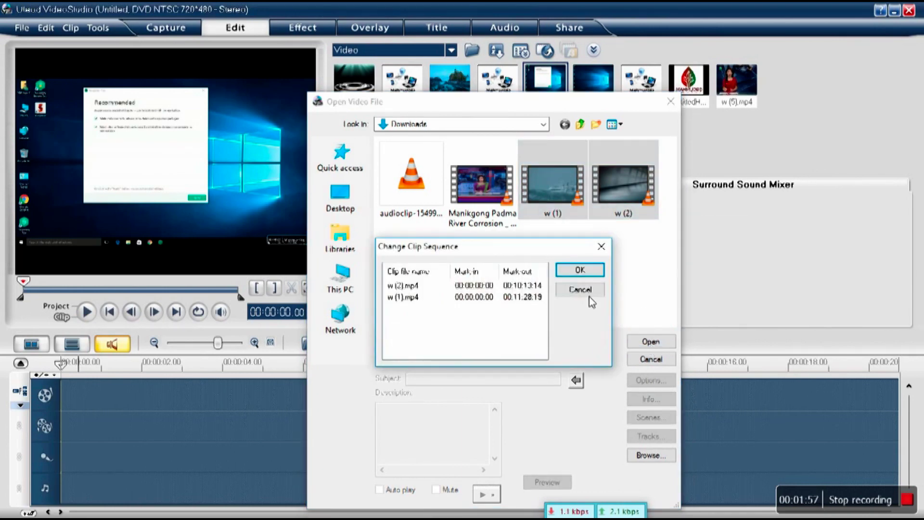
click(599, 270)
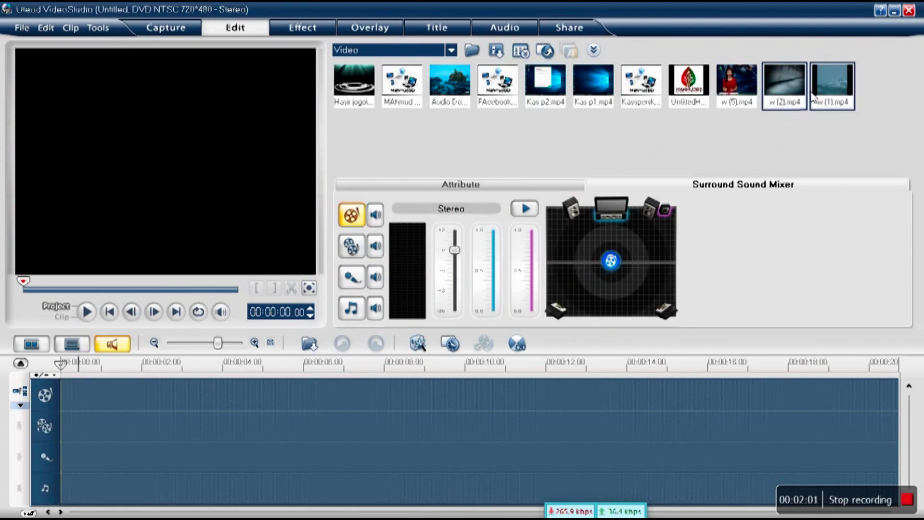
Insert the w (1).mp4 library clip into the Video Track.
click(797, 90)
click(838, 99)
click(795, 89)
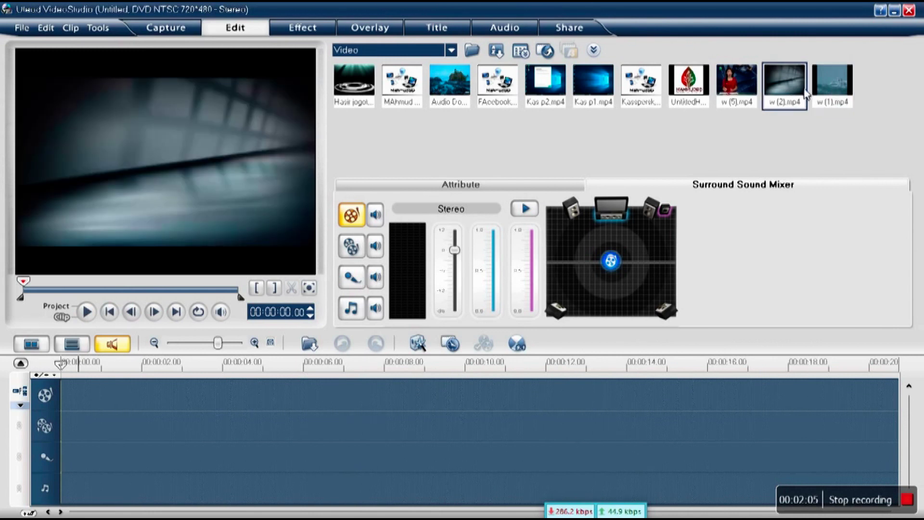
right_click(832, 86)
mouse_move(831, 85)
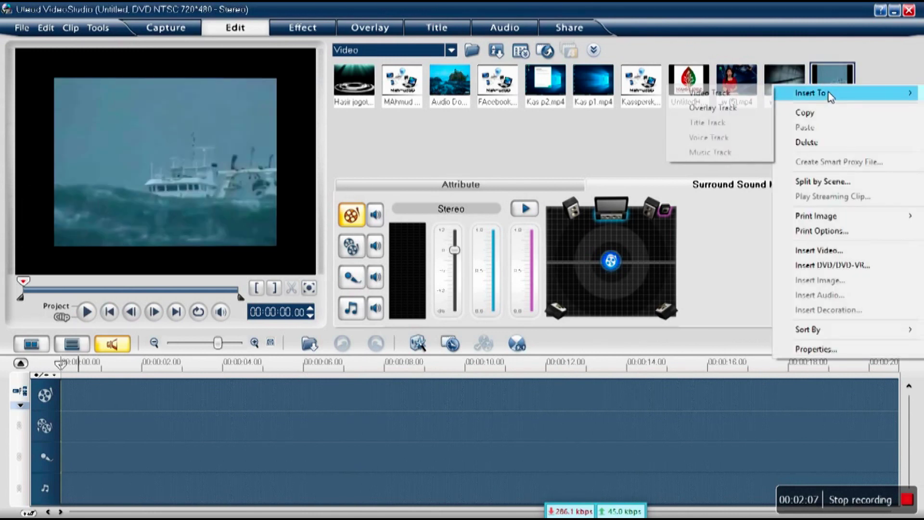
click(744, 91)
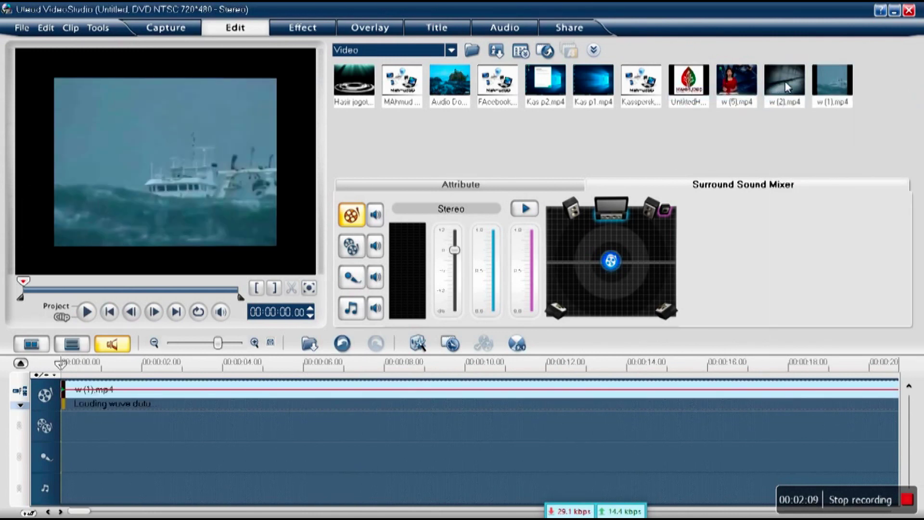
Add the w (2).mp4 library clip to the Video Track after w (1).mp4.
right_click(788, 91)
mouse_move(789, 90)
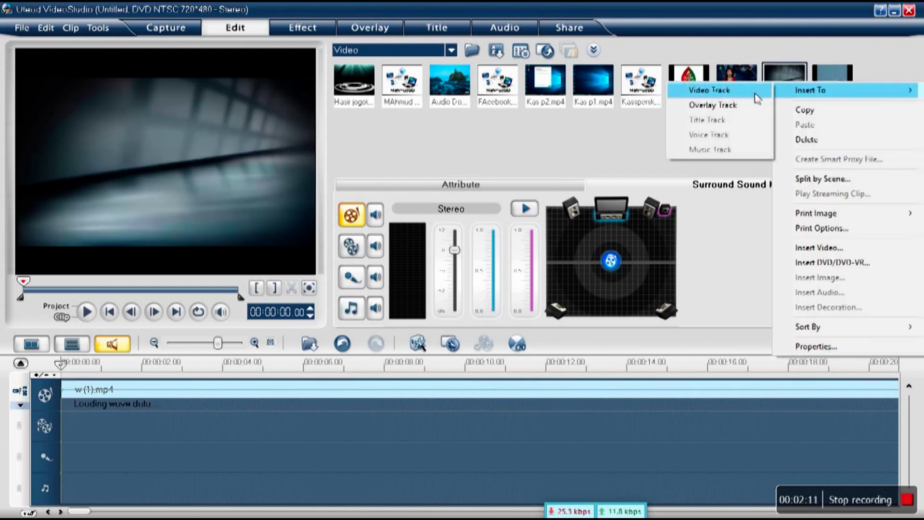
click(722, 87)
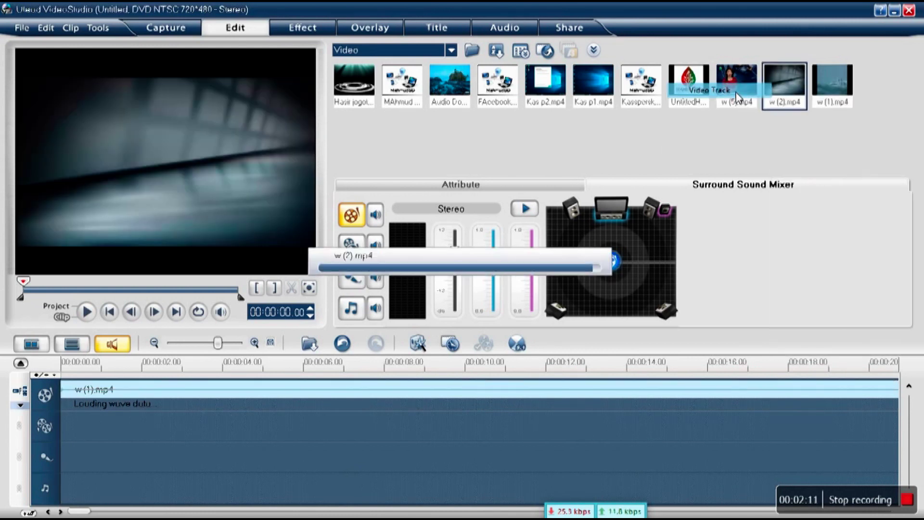
Inspect the junction between the two timeline clips and move the playhead to 00:11:26.29.
click(411, 420)
click(446, 399)
click(595, 402)
click(380, 434)
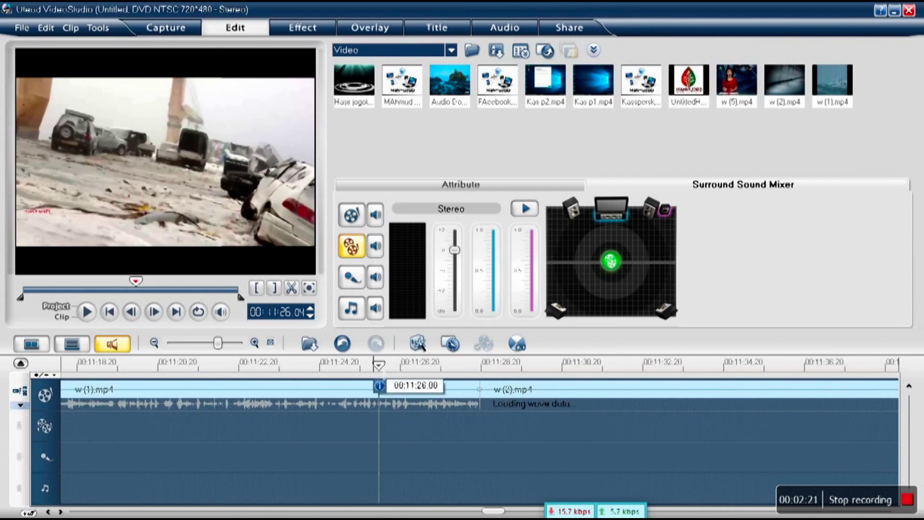
drag(378, 365, 412, 365)
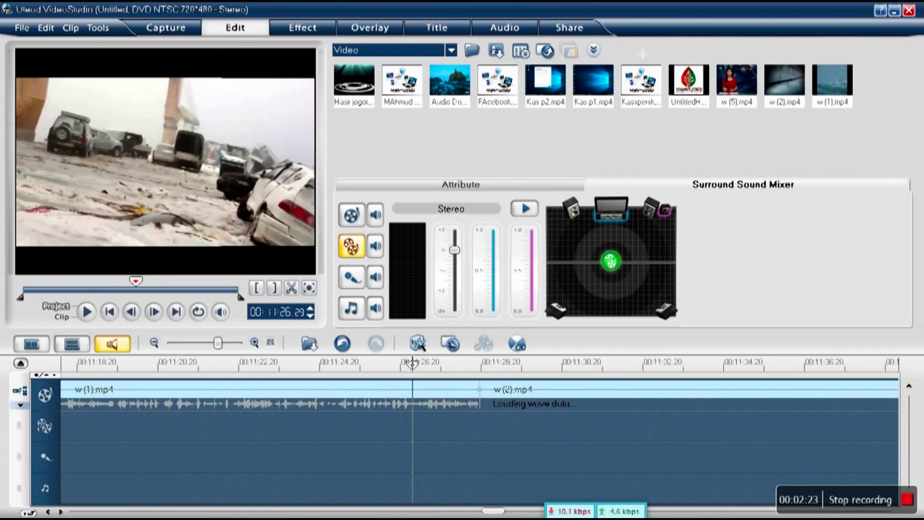
Examine the output formats offered for creating a video file, including the HDV presets, and for exporting to a mobile device.
click(593, 31)
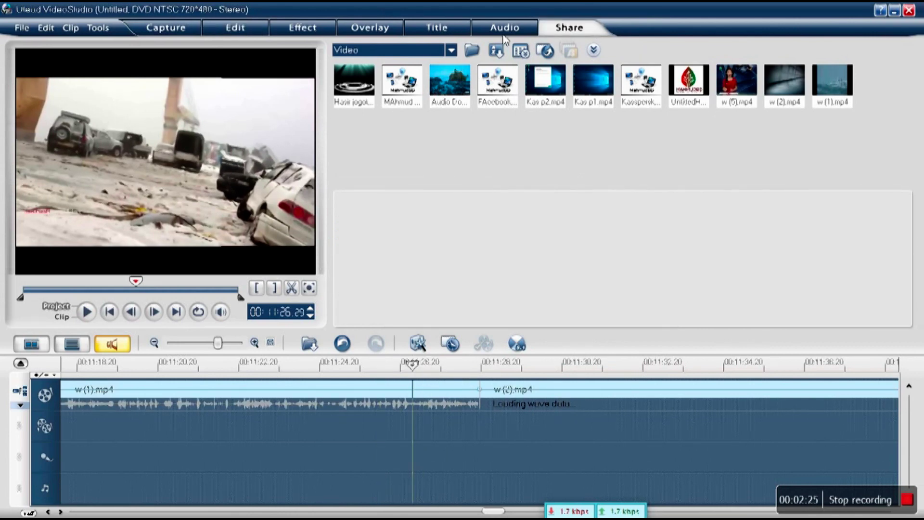
click(12, 30)
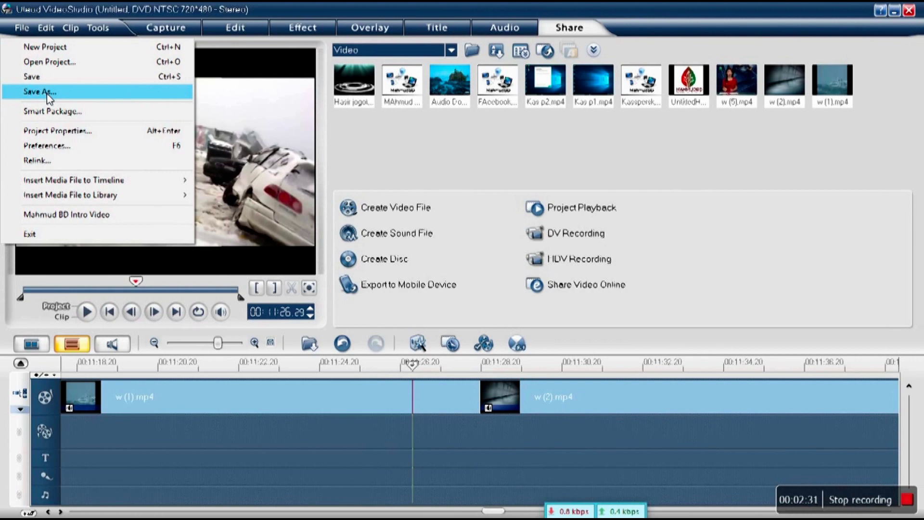
click(491, 161)
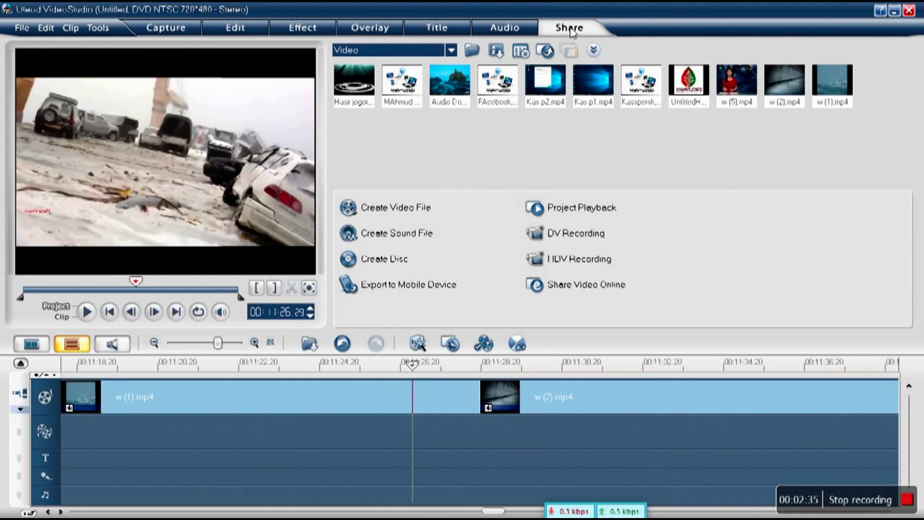
click(374, 210)
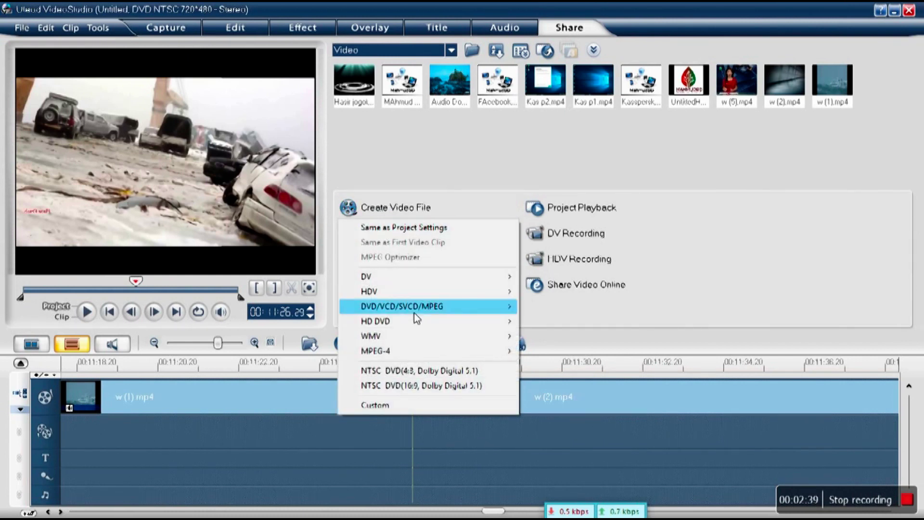
mouse_move(404, 294)
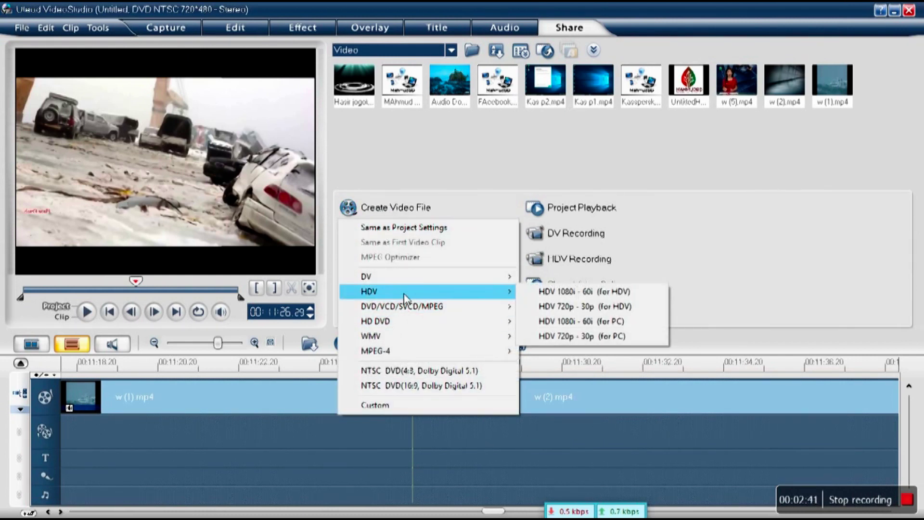
click(496, 295)
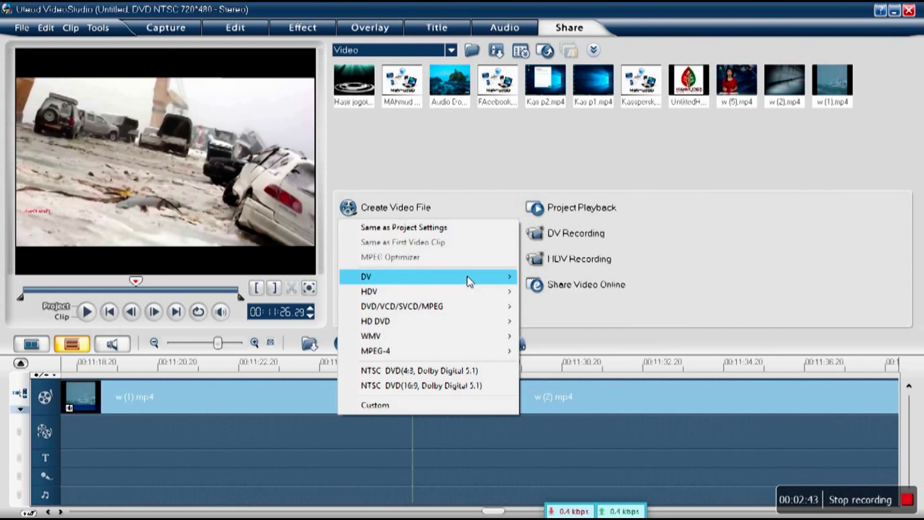
mouse_move(460, 298)
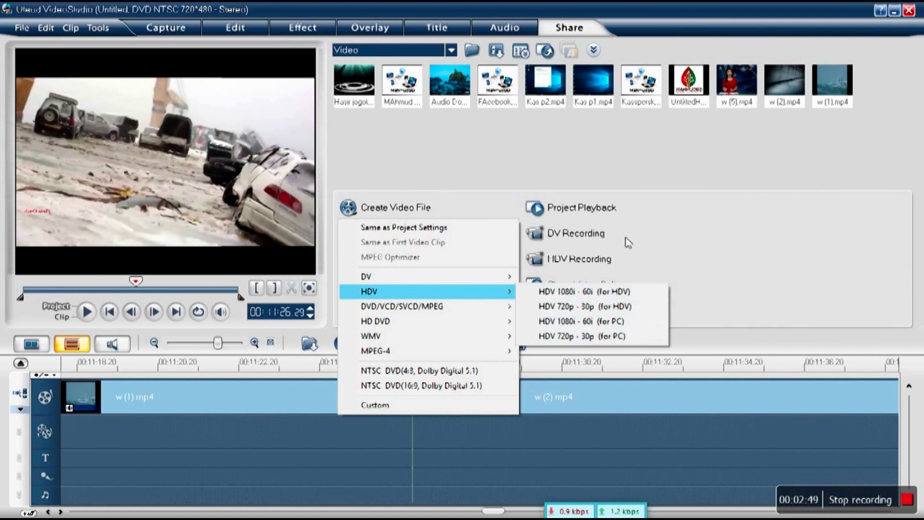
click(491, 153)
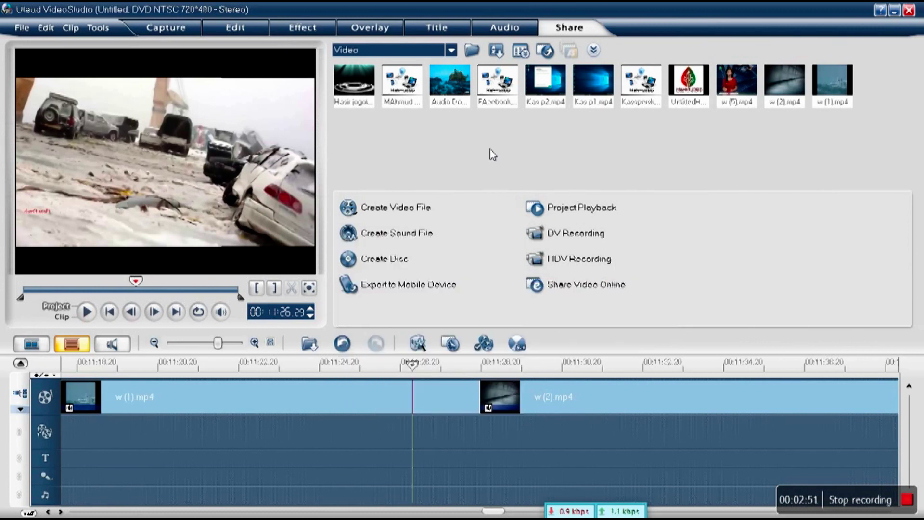
click(422, 288)
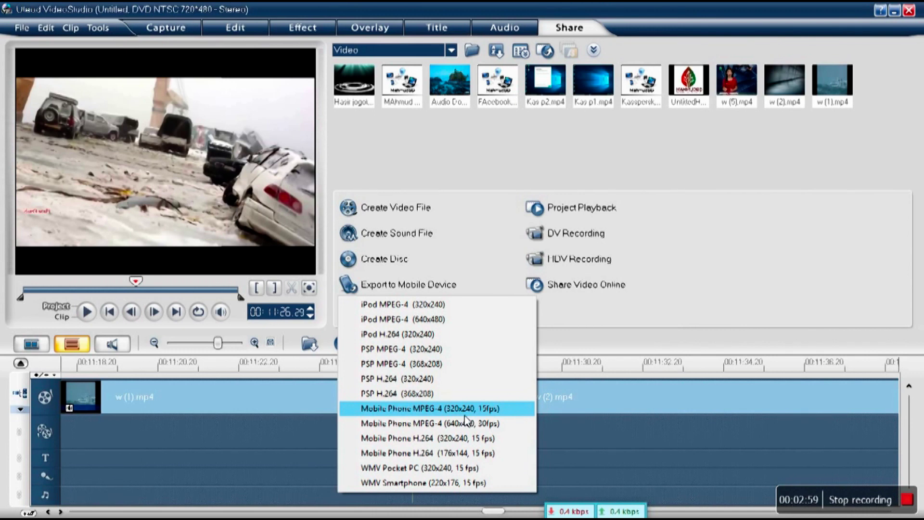
click(407, 191)
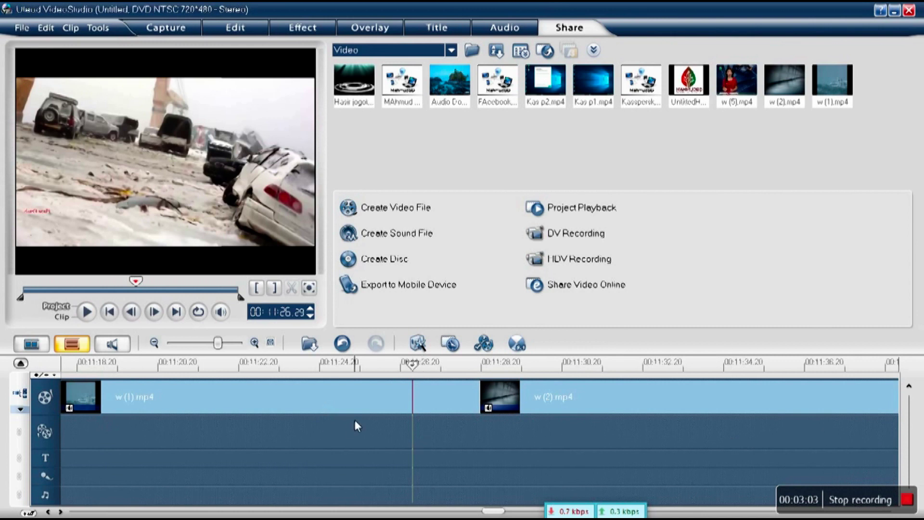
Select the w (1).mp4 clip, show the timeline in audio view and go back to the clip's beginning.
click(176, 407)
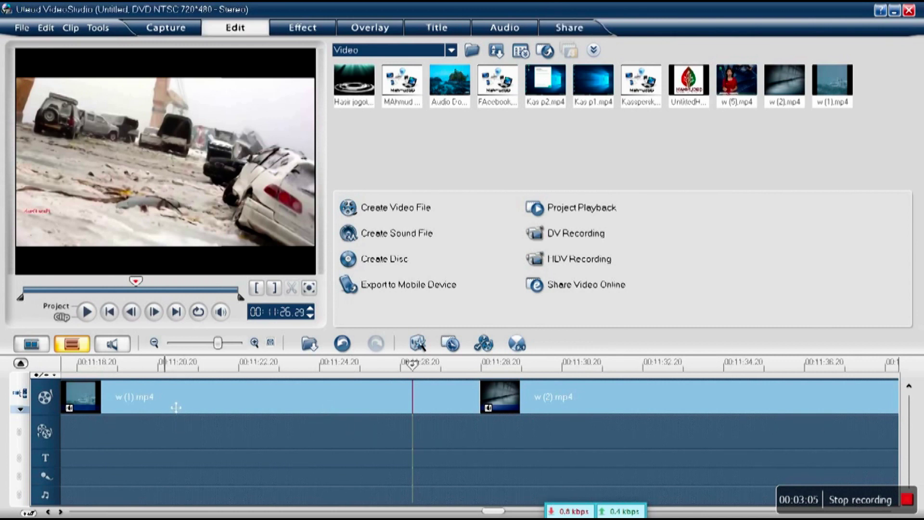
click(177, 407)
scroll(181, 413, up, 5)
scroll(181, 414, up, 1)
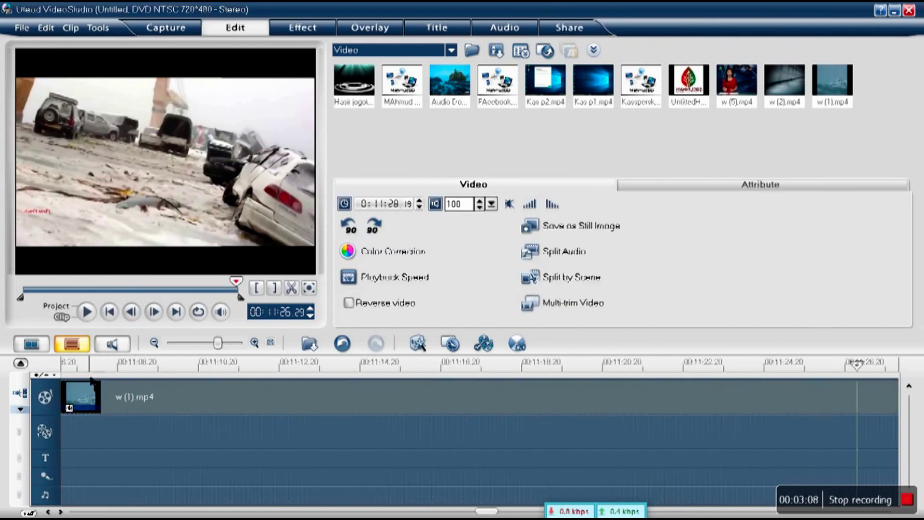
click(110, 345)
scroll(222, 408, up, 10)
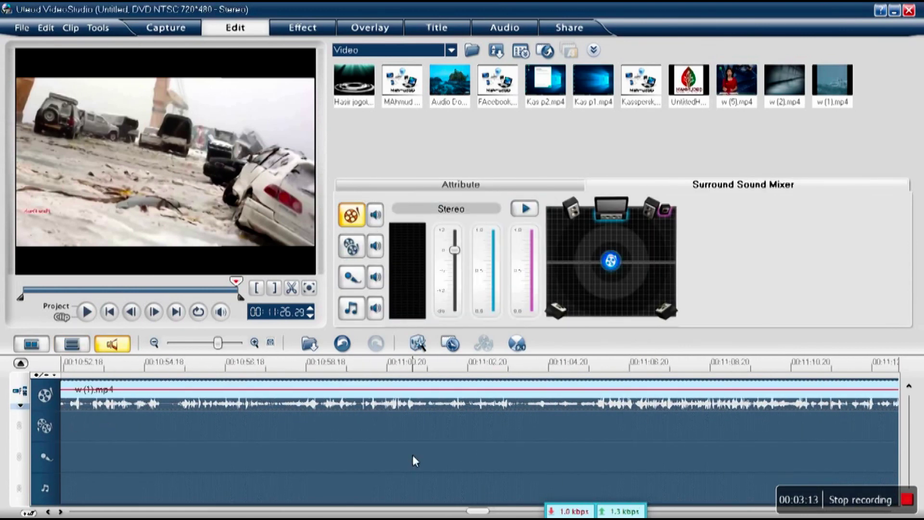
drag(477, 511, 79, 511)
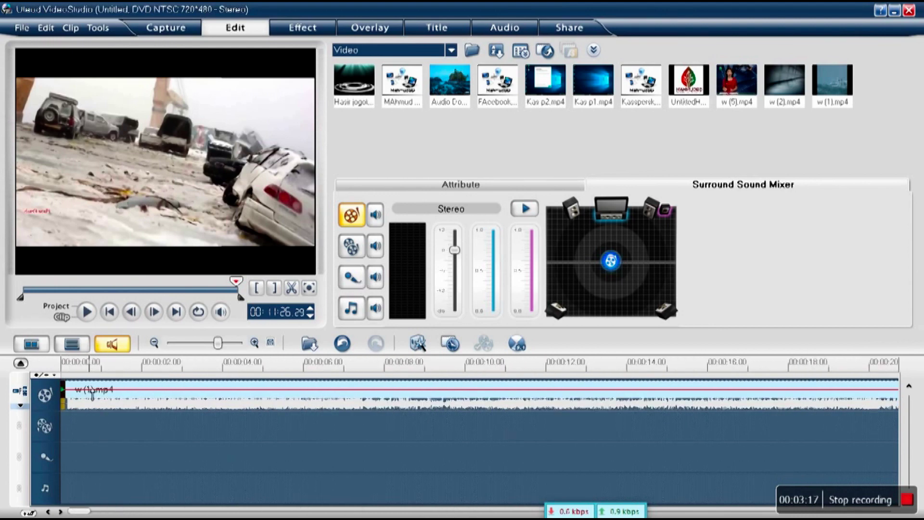
drag(92, 394, 71, 409)
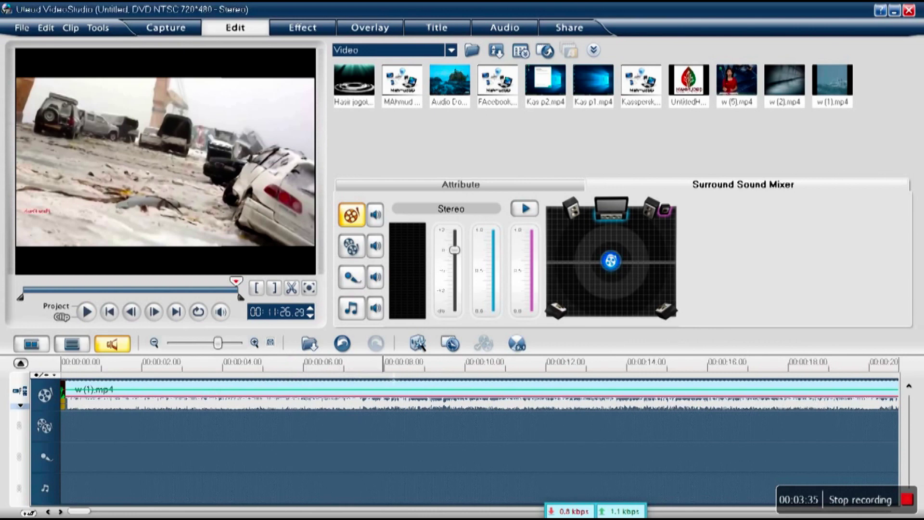
Split the w (1).mp4 clip at 00:00:10.00.
click(465, 365)
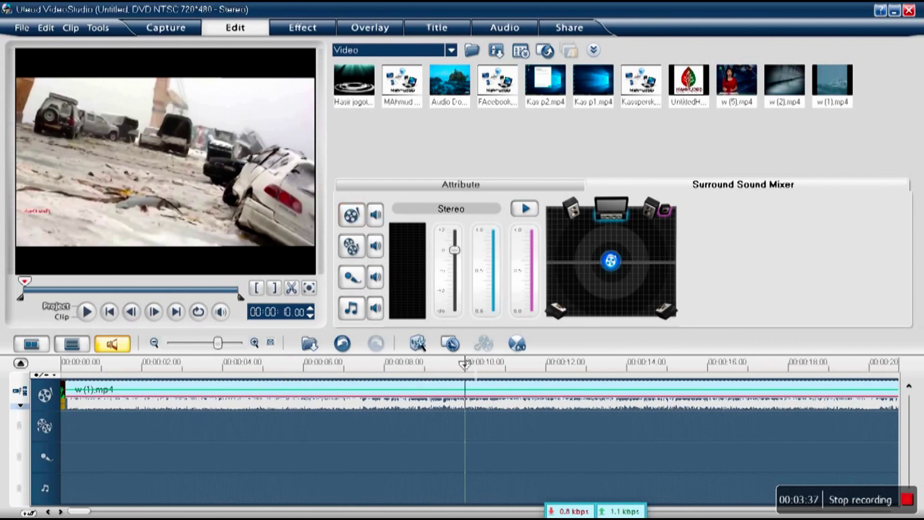
click(292, 288)
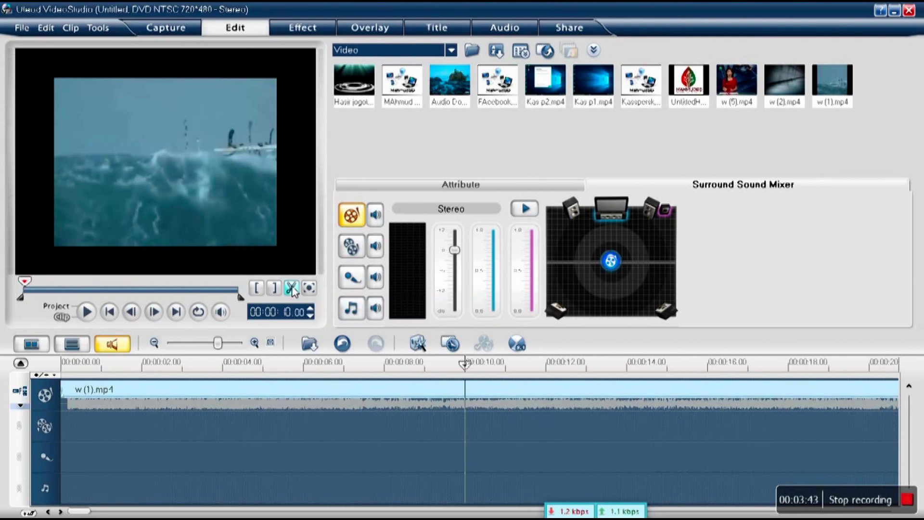
click(291, 288)
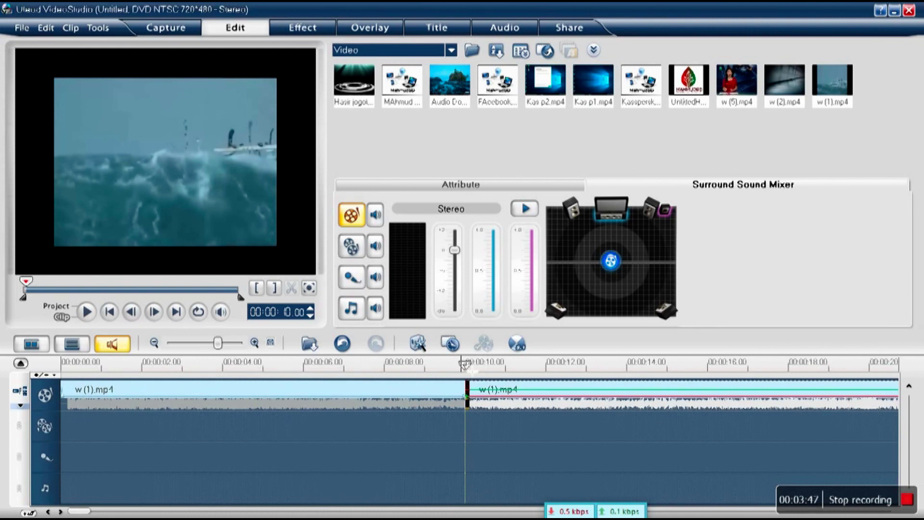
Split the second w (1).mp4 clip at 00:00:16.00 and delete the section between 00:00:10.00 and 00:00:16.00.
drag(465, 365, 708, 364)
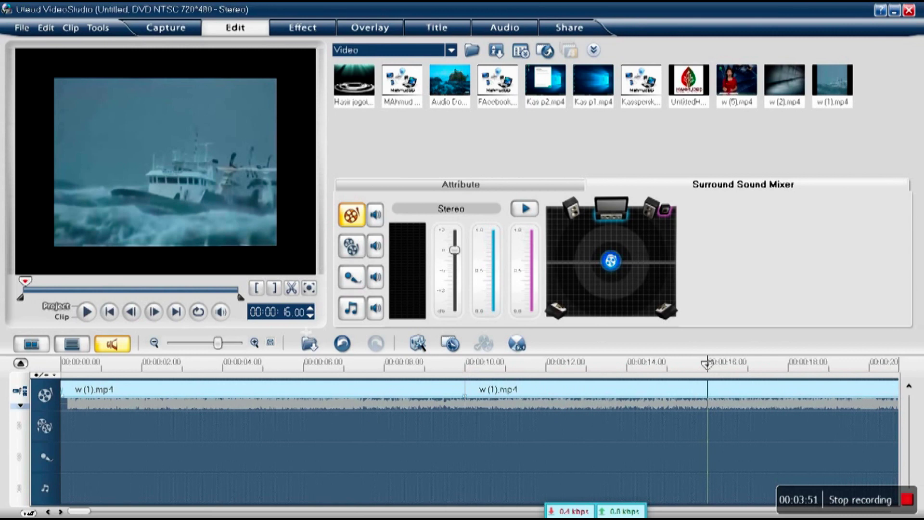
click(559, 402)
right_click(549, 394)
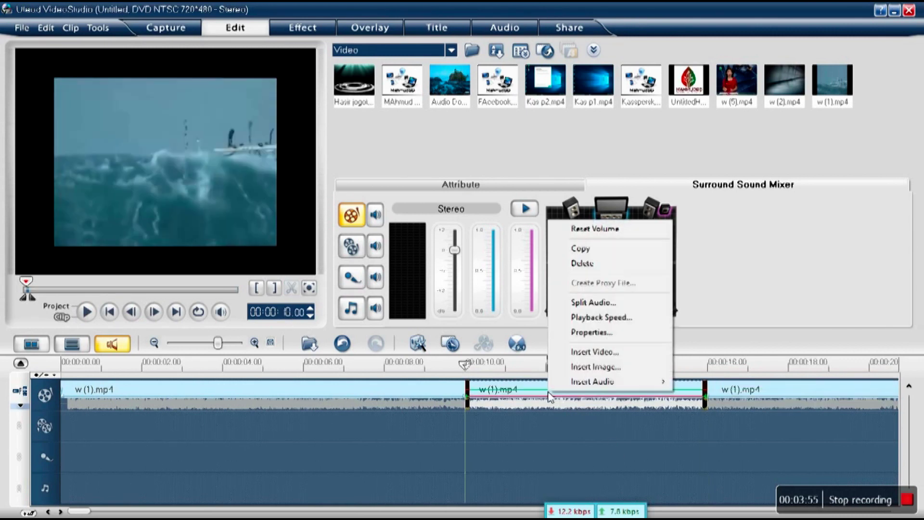
click(582, 263)
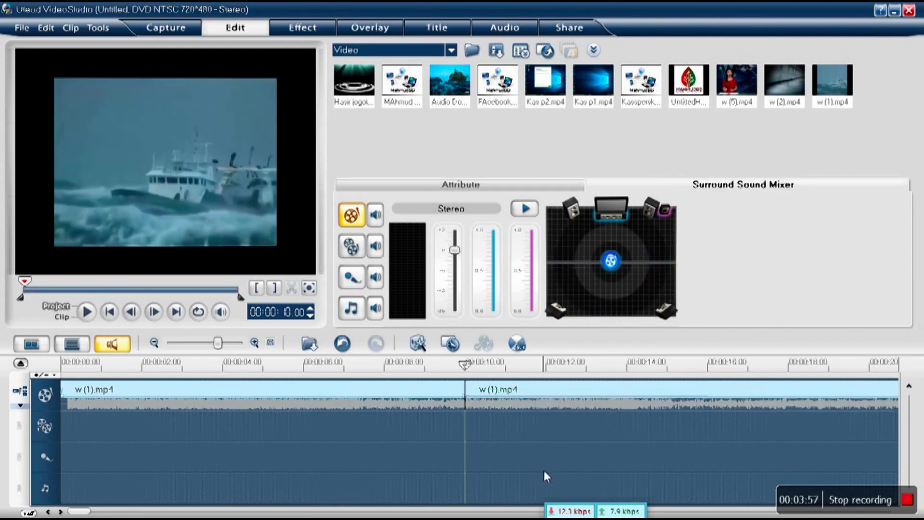
Examine the junction of the two remaining w (1).mp4 clips around 00:00:10.00 by scrubbing across it and selecting each clip.
click(505, 401)
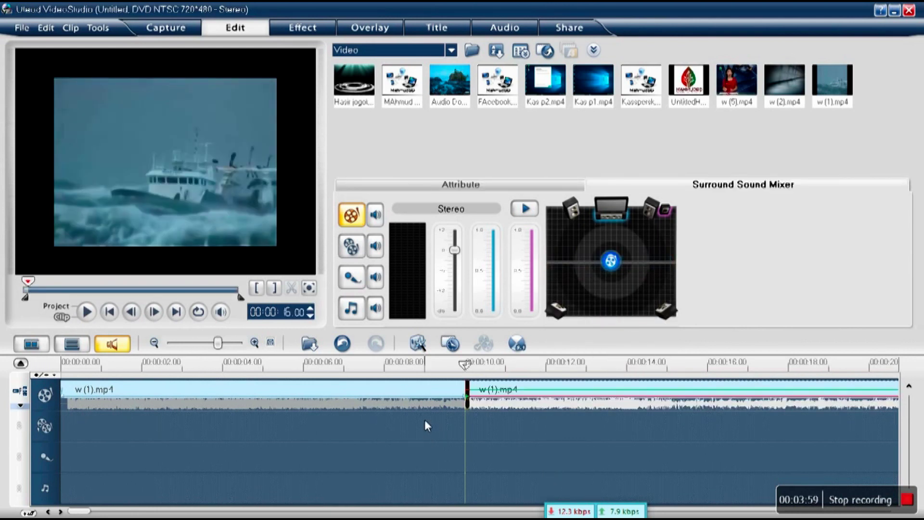
click(426, 362)
drag(427, 362, 454, 362)
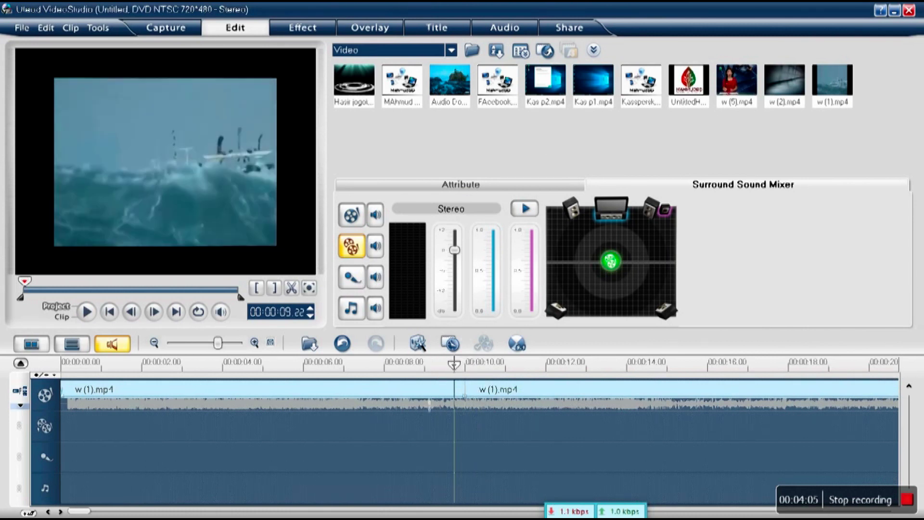
click(123, 403)
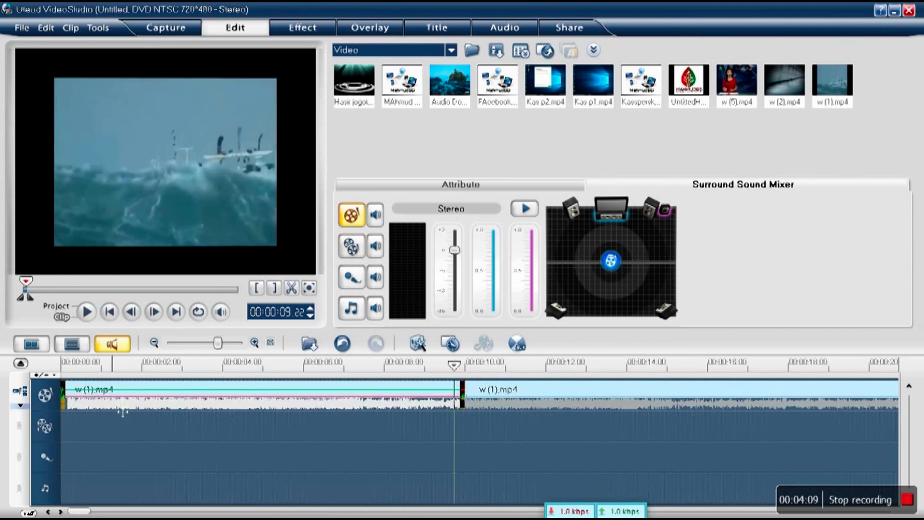
click(487, 405)
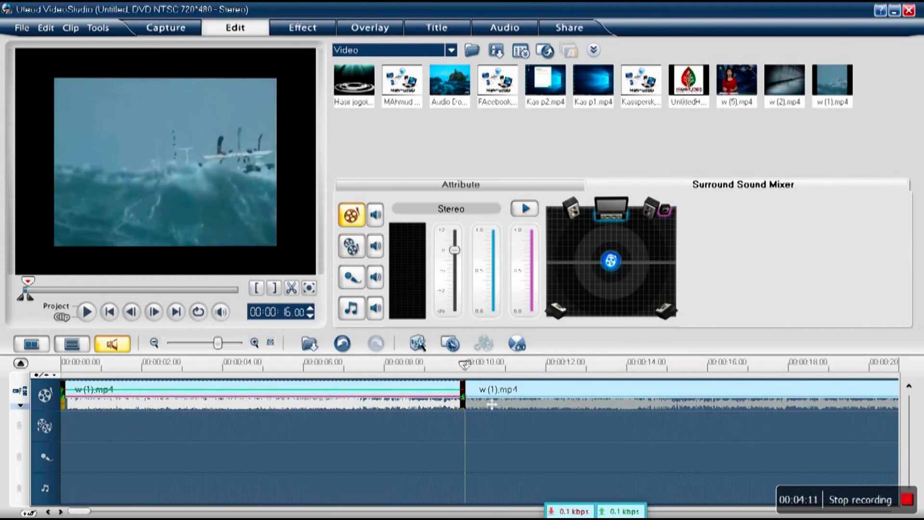
drag(484, 402, 474, 396)
click(375, 400)
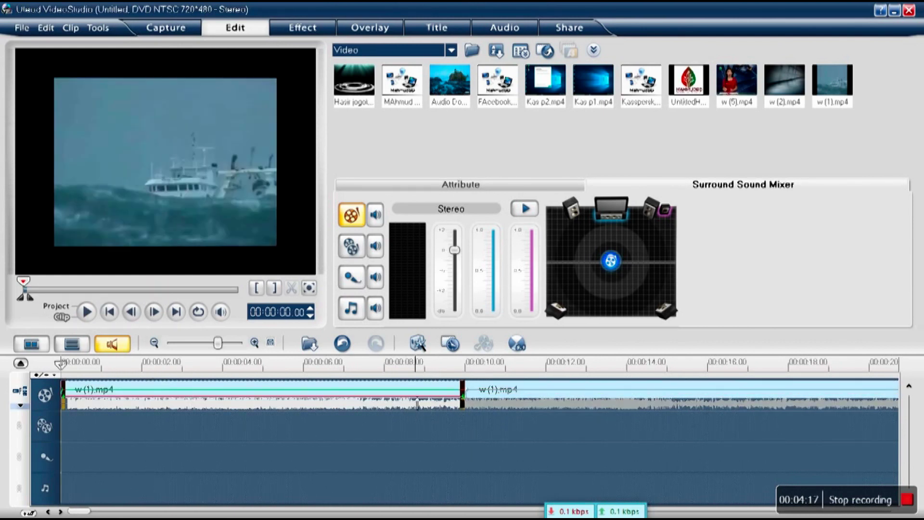
click(553, 391)
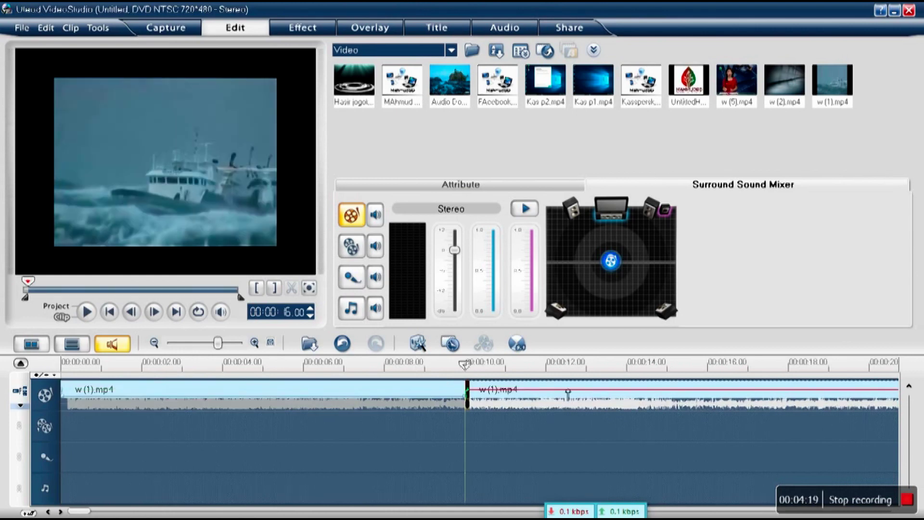
scroll(580, 412, right, 4)
scroll(267, 432, left, 6)
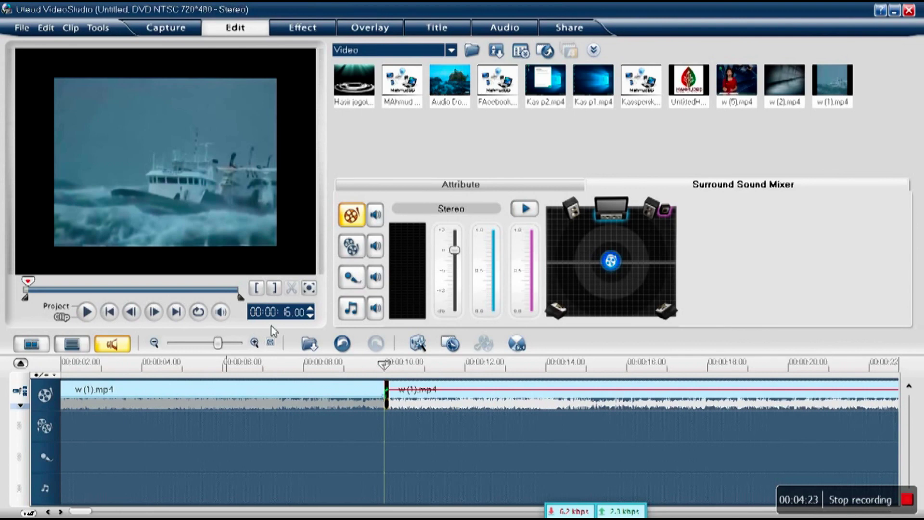
Insert the audioclip file from the audio library into the Music Track.
click(505, 29)
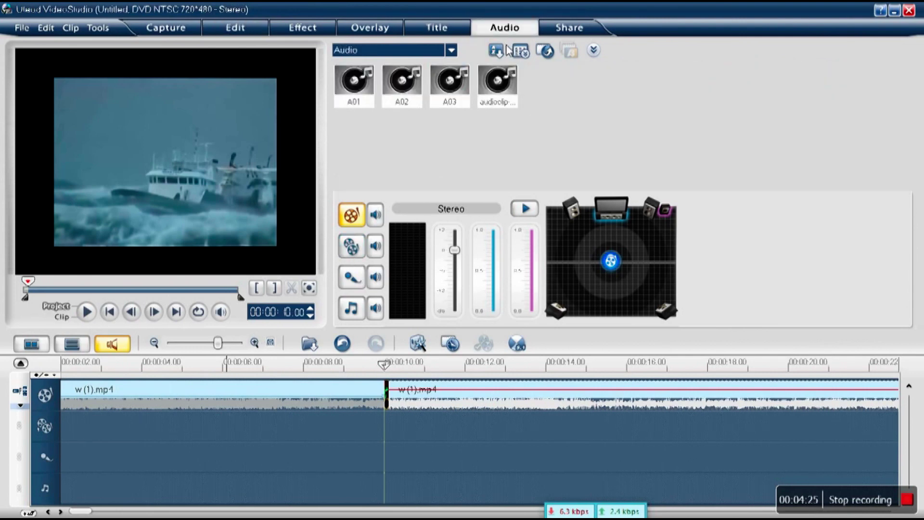
click(472, 50)
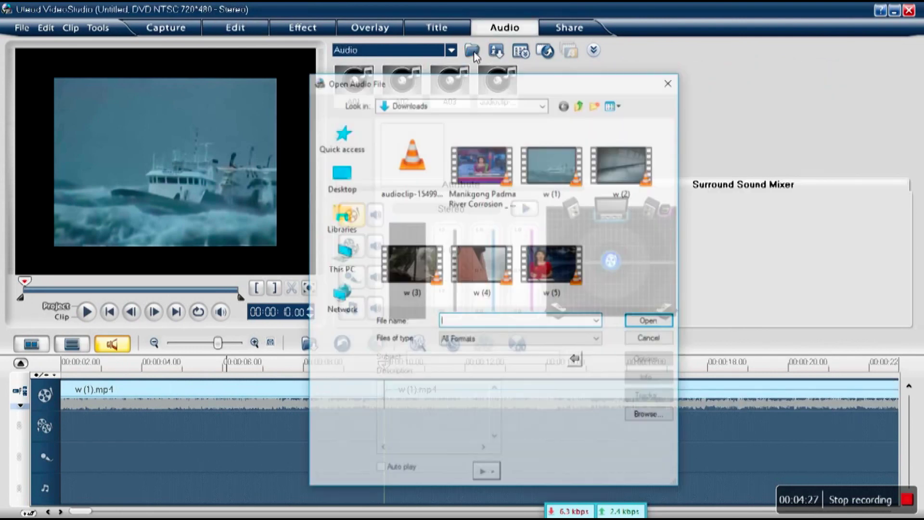
click(424, 195)
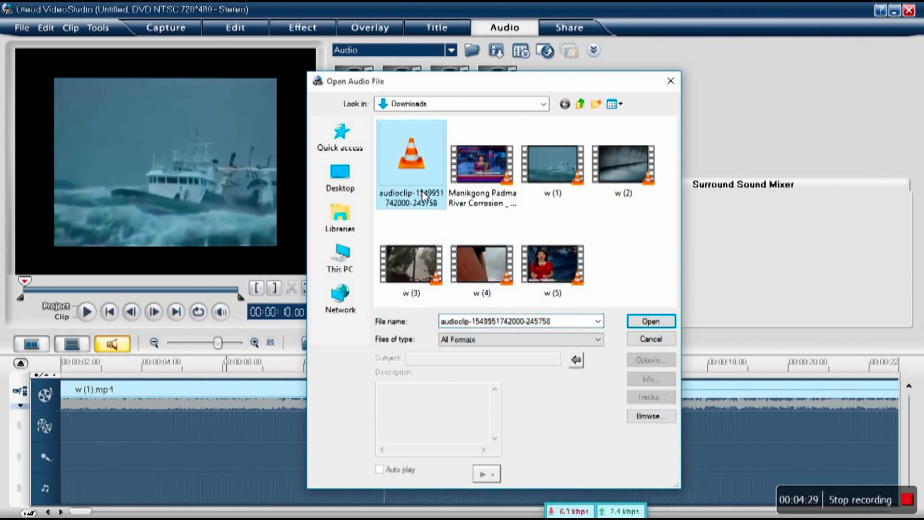
click(671, 81)
click(500, 86)
right_click(498, 90)
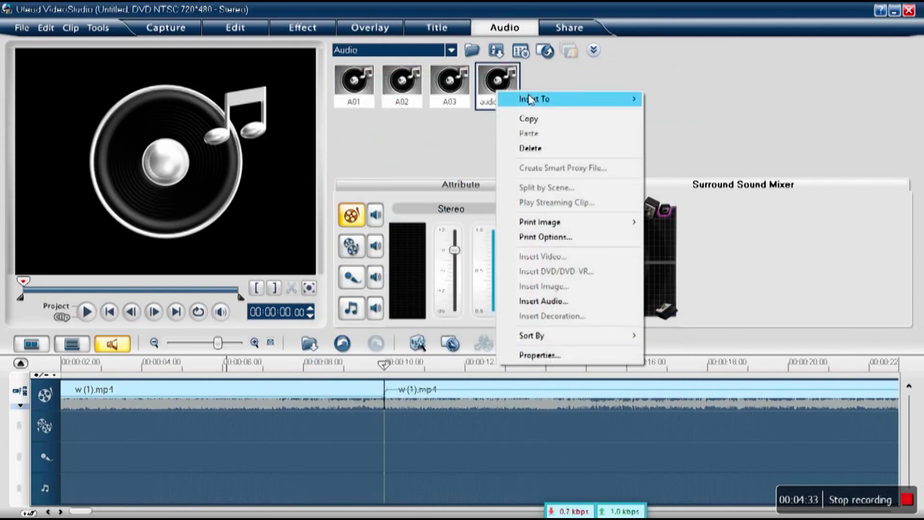
mouse_move(530, 98)
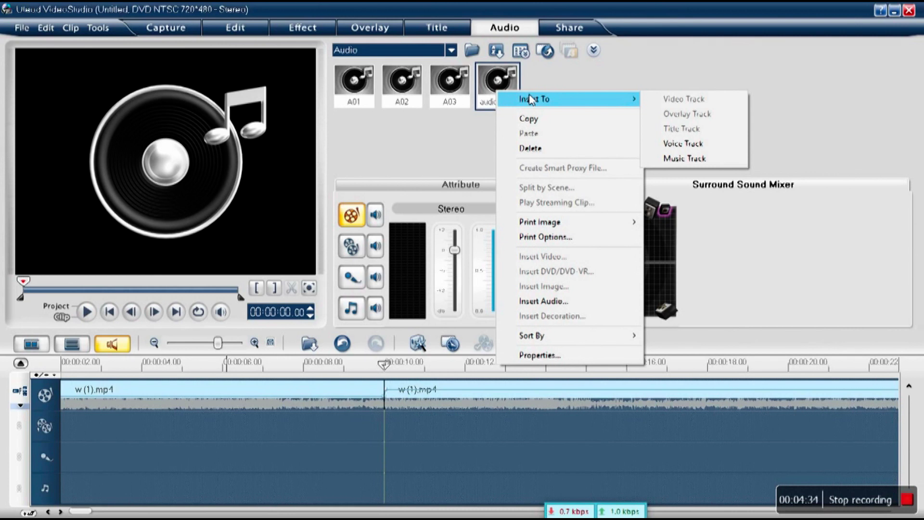
click(687, 159)
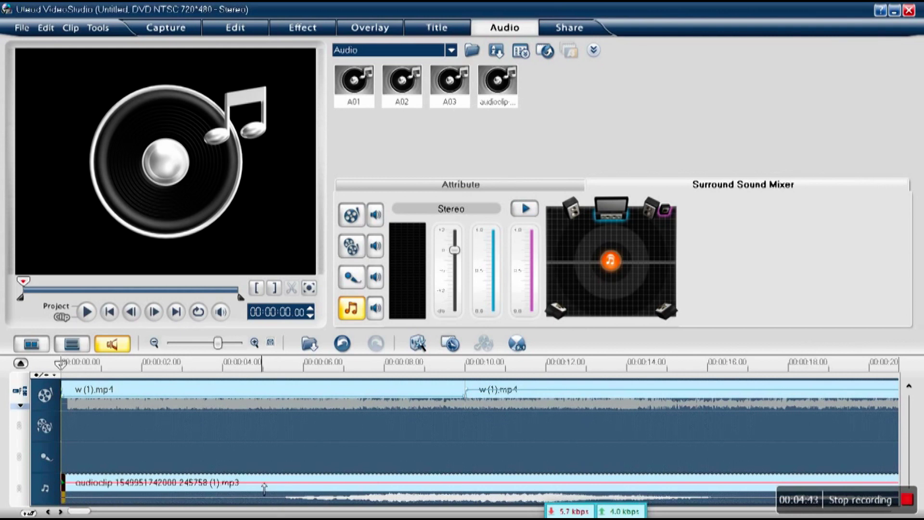
Split the music track's audioclip at 00:00:05.28 and 00:00:10.16 and delete the middle section.
mouse_move(264, 489)
mouse_down()
mouse_move(265, 478)
mouse_move(263, 489)
mouse_up()
click(283, 458)
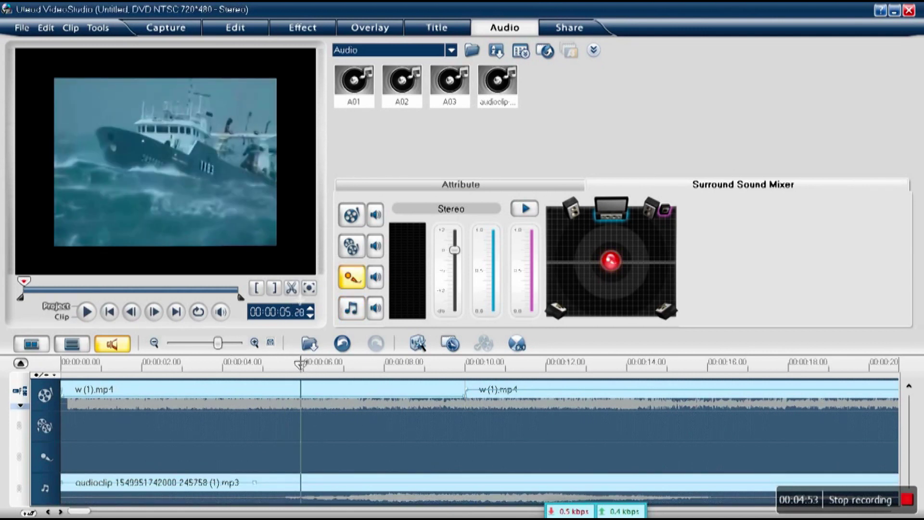
click(291, 289)
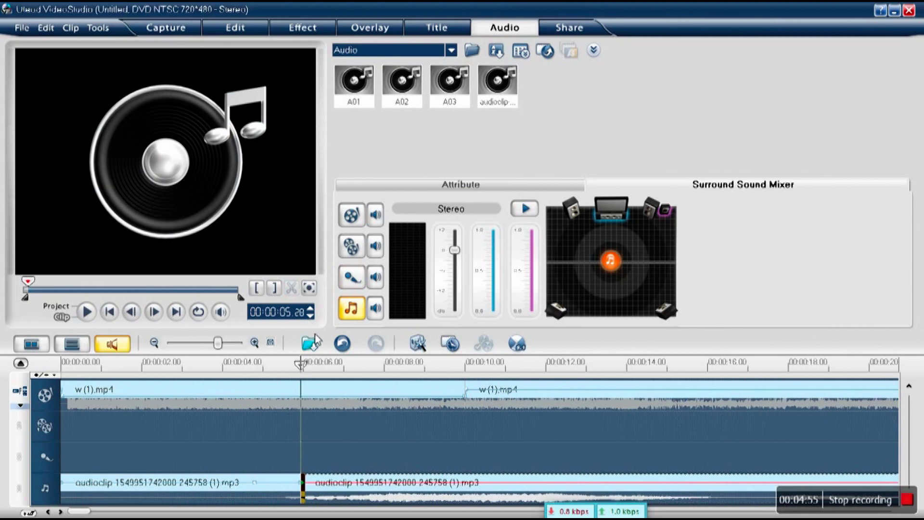
drag(300, 365, 488, 364)
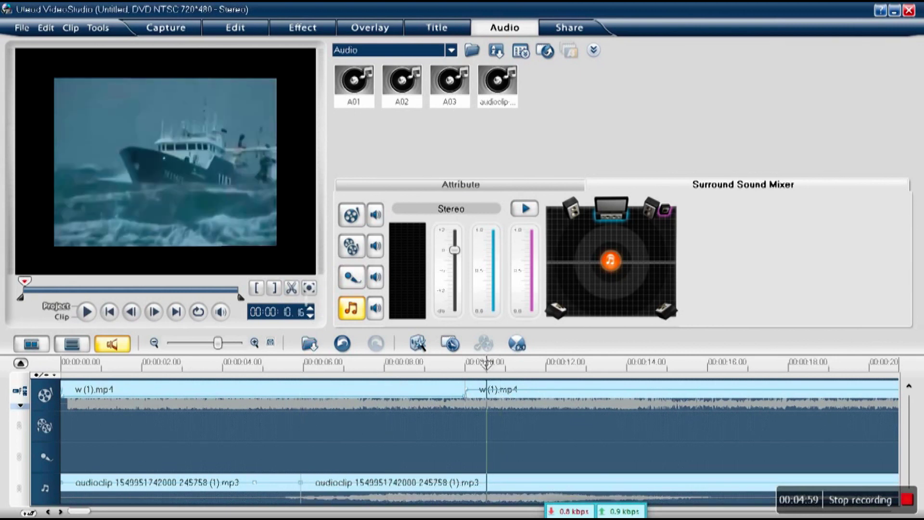
click(291, 288)
right_click(372, 485)
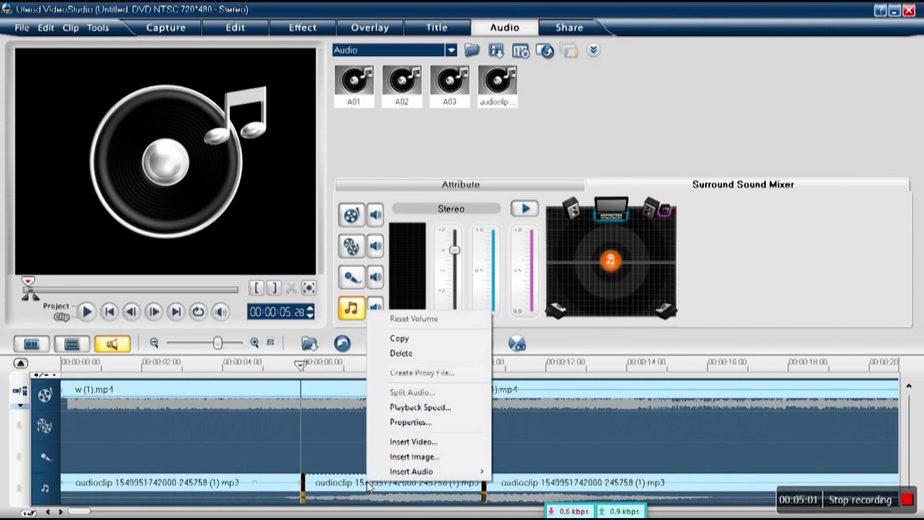
click(402, 353)
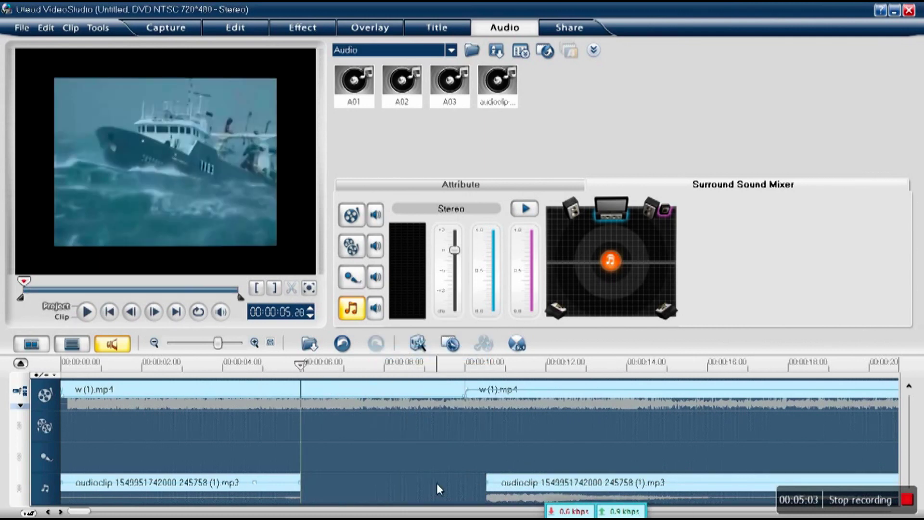
Add volume points to the first w (1).mp4 clip near 00:00:05.28, raising the volume sharply there and tapering it toward the clip's end.
click(326, 406)
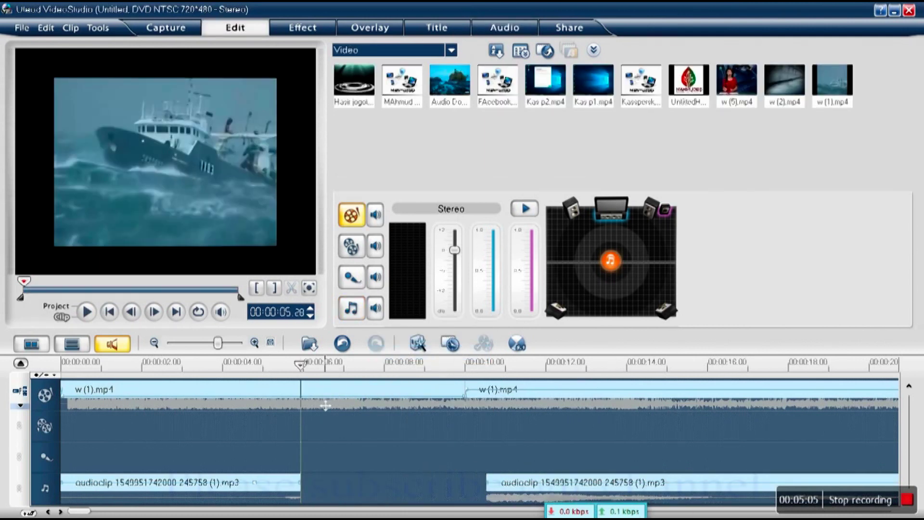
click(312, 408)
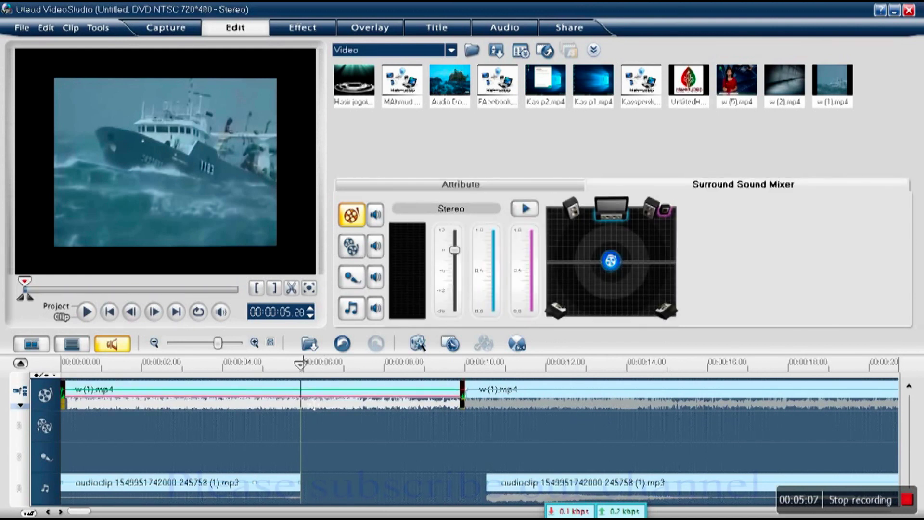
mouse_move(305, 397)
mouse_down()
mouse_move(303, 383)
mouse_move(309, 418)
mouse_move(302, 411)
mouse_move(306, 392)
mouse_move(311, 414)
mouse_up()
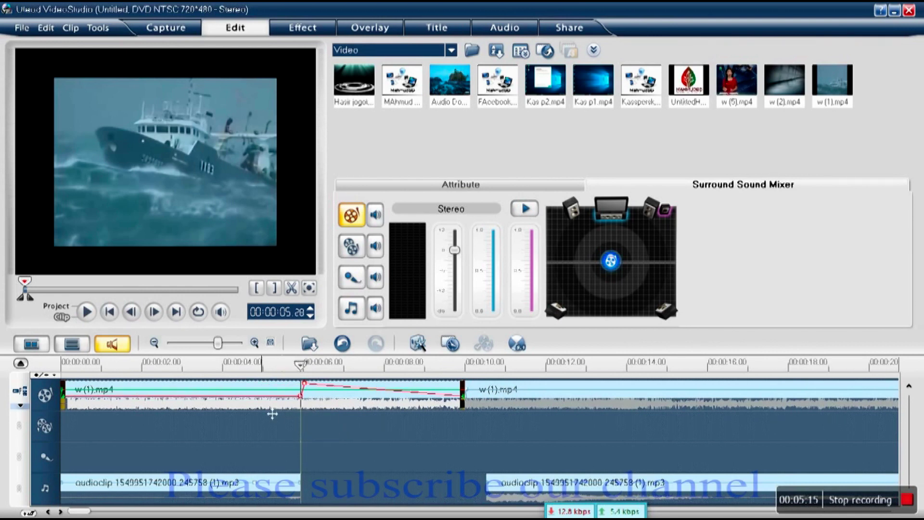
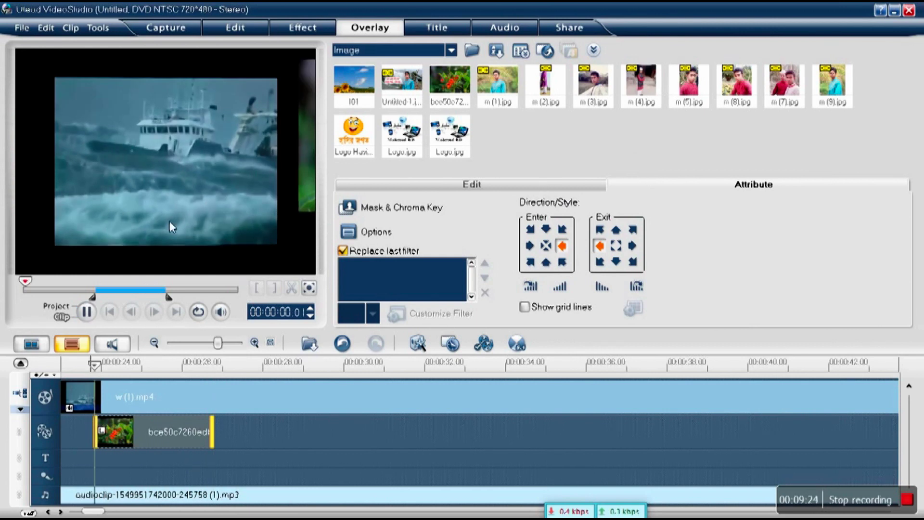
Stop the preview and set the flower overlay image's hue to -5 with Color Correction.
key(space)
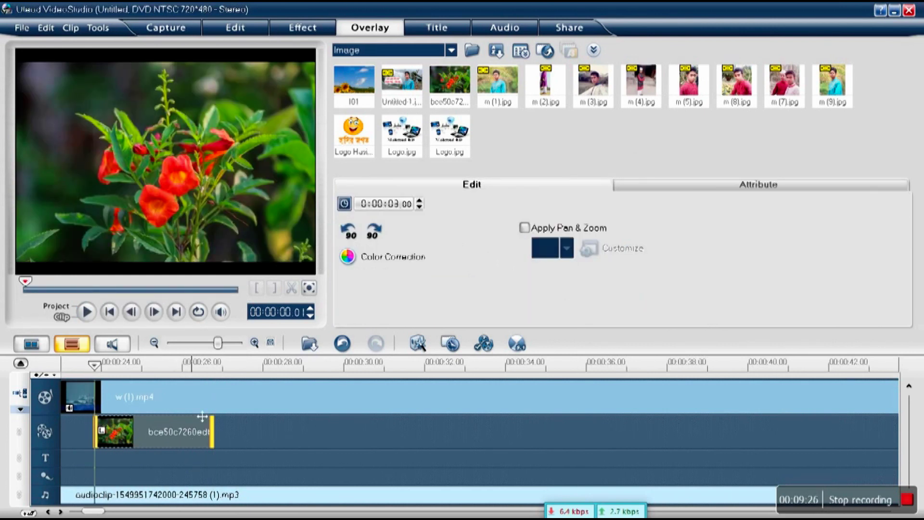
click(411, 264)
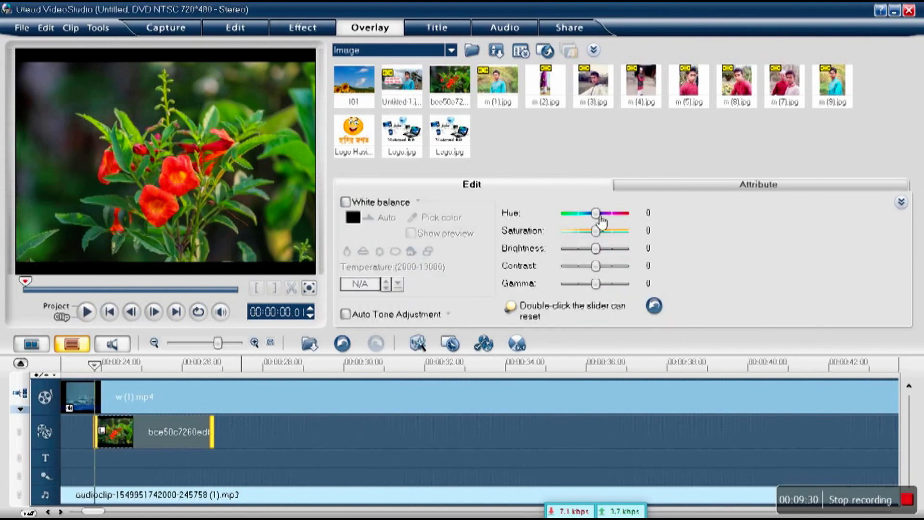
mouse_move(601, 219)
mouse_down()
mouse_move(620, 218)
mouse_move(599, 224)
mouse_up()
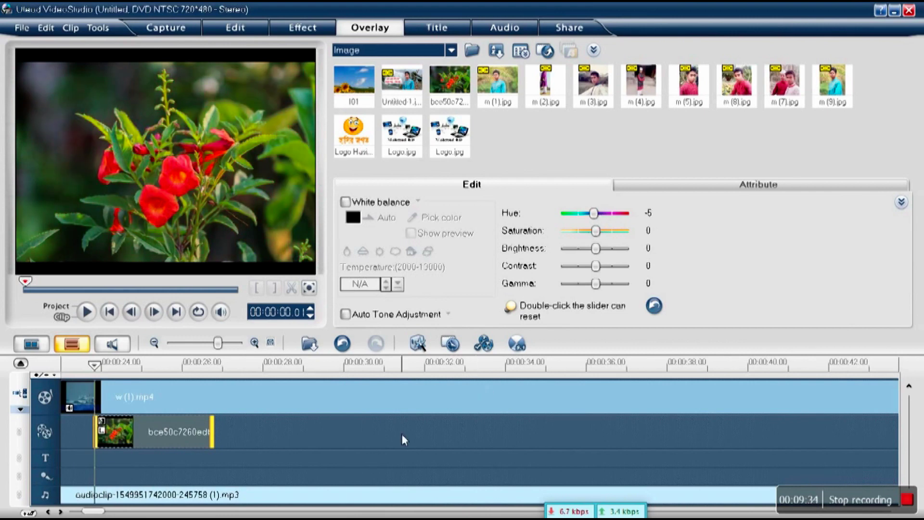
Shift the hue of the w (1).mp4 clip on the video track slightly upward with Color Correction.
click(342, 408)
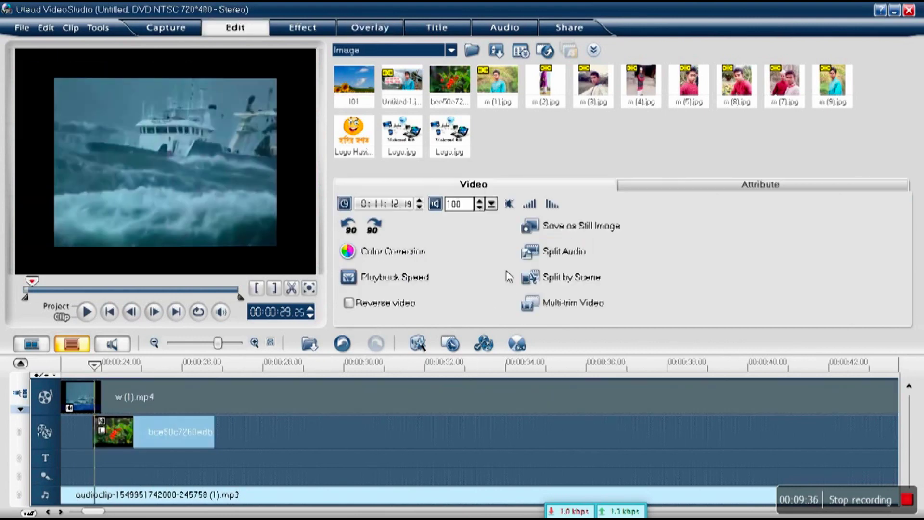
click(347, 251)
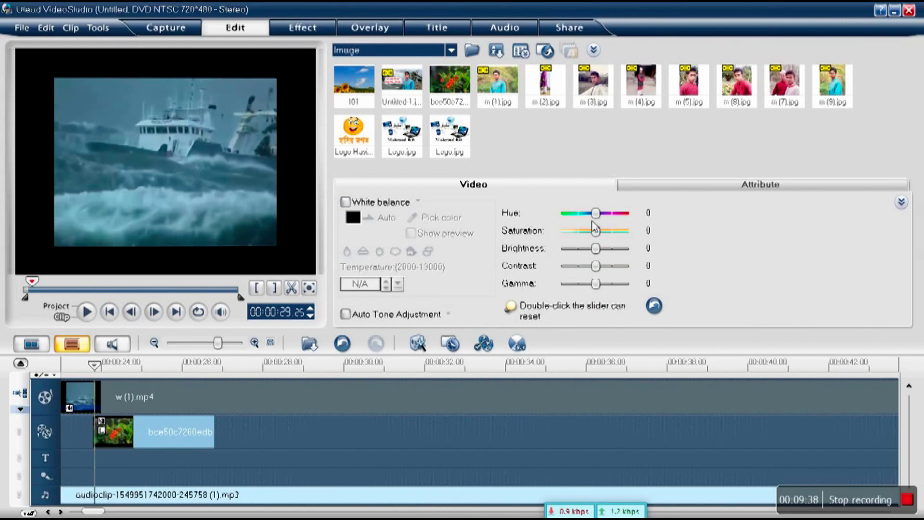
drag(605, 221, 606, 221)
Apply Pan & Zoom to the flower overlay image using the first preset in the second row, and preview the motion.
click(140, 425)
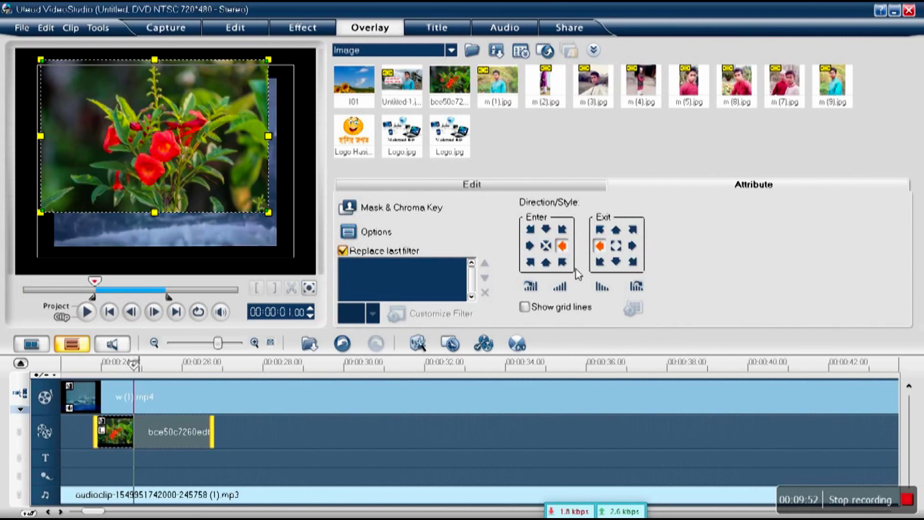
click(552, 188)
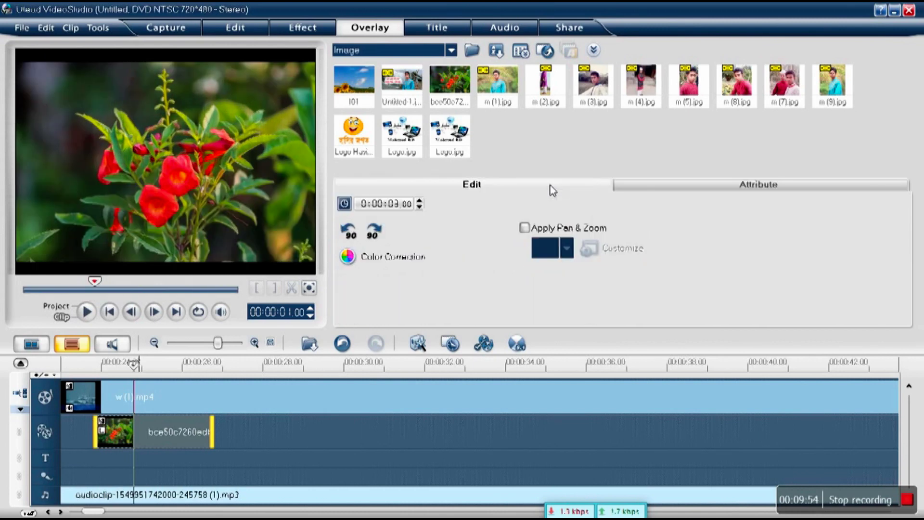
click(564, 246)
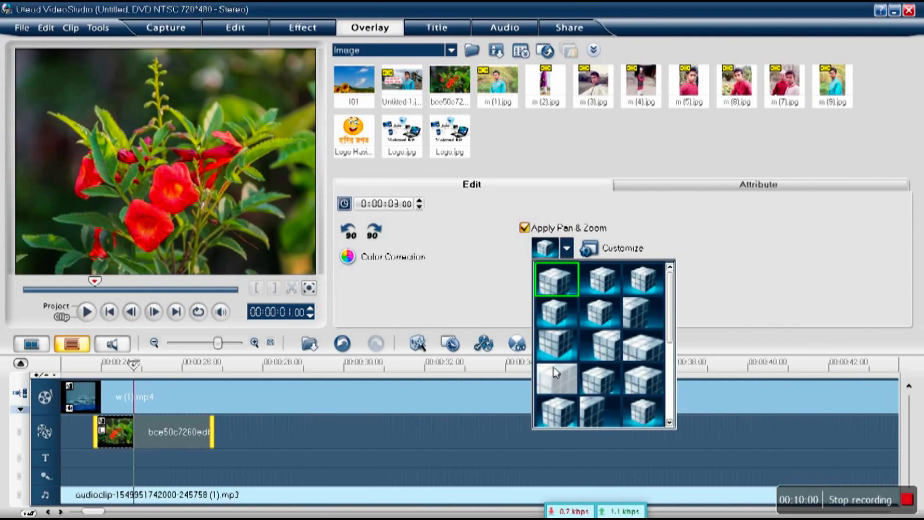
click(556, 315)
click(87, 312)
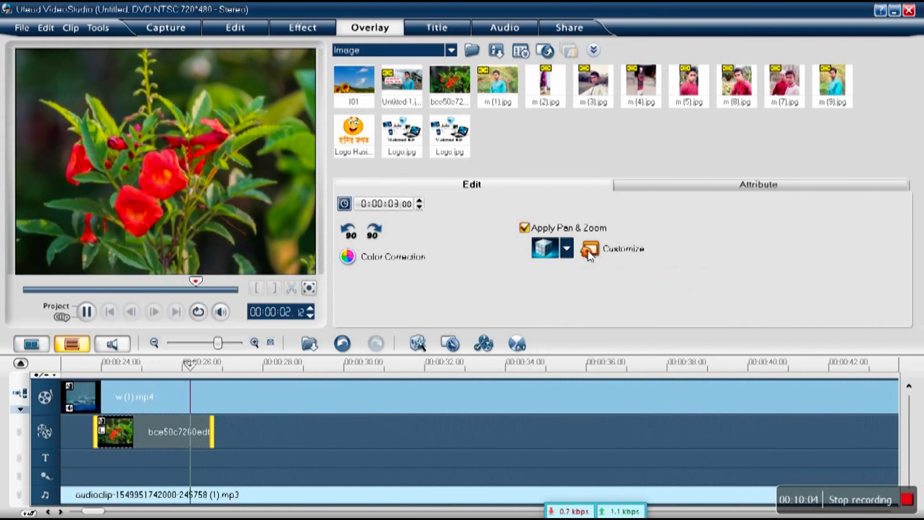
click(590, 253)
click(651, 426)
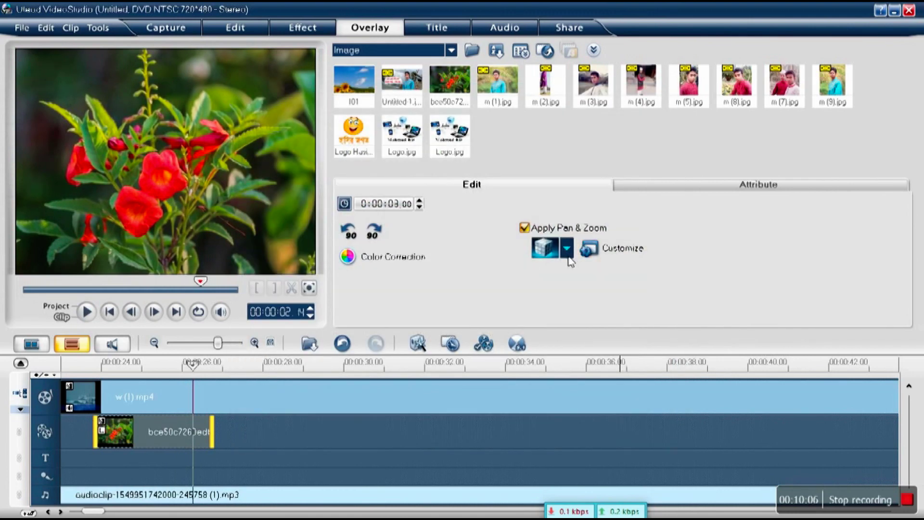
click(568, 251)
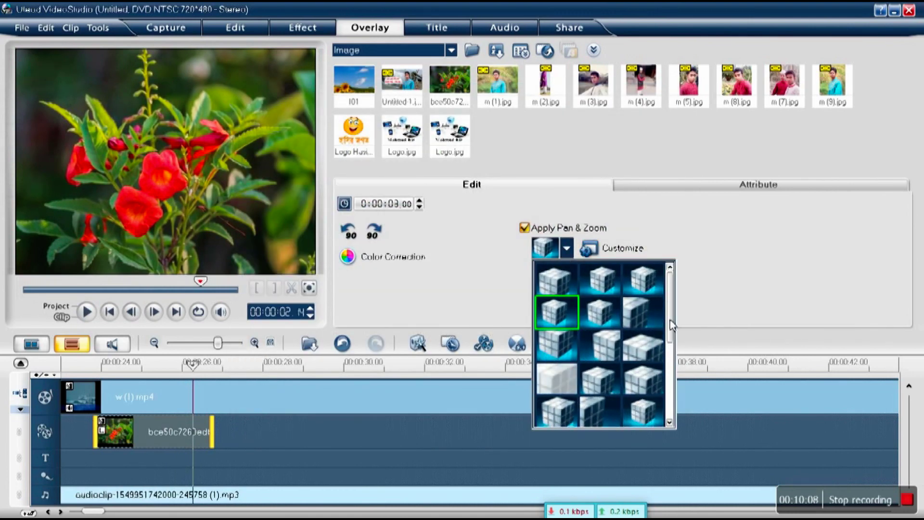
scroll(671, 314, down, 1)
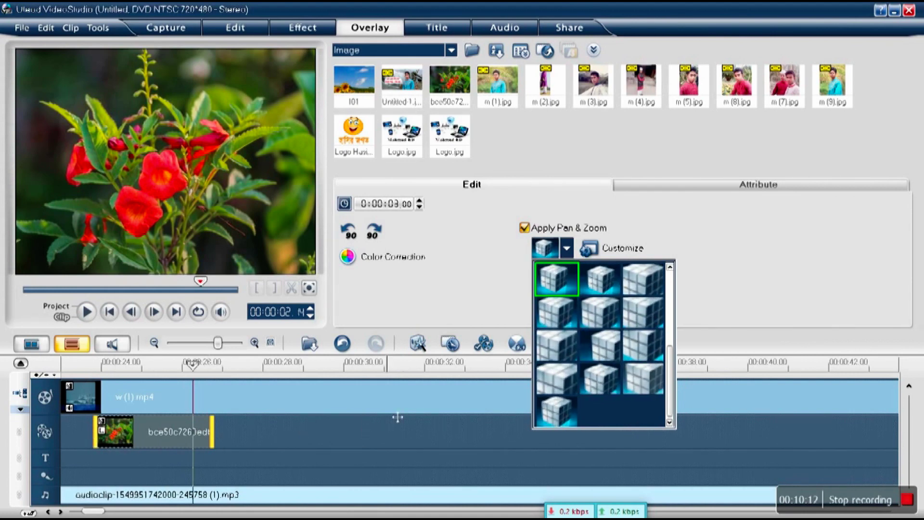
click(486, 218)
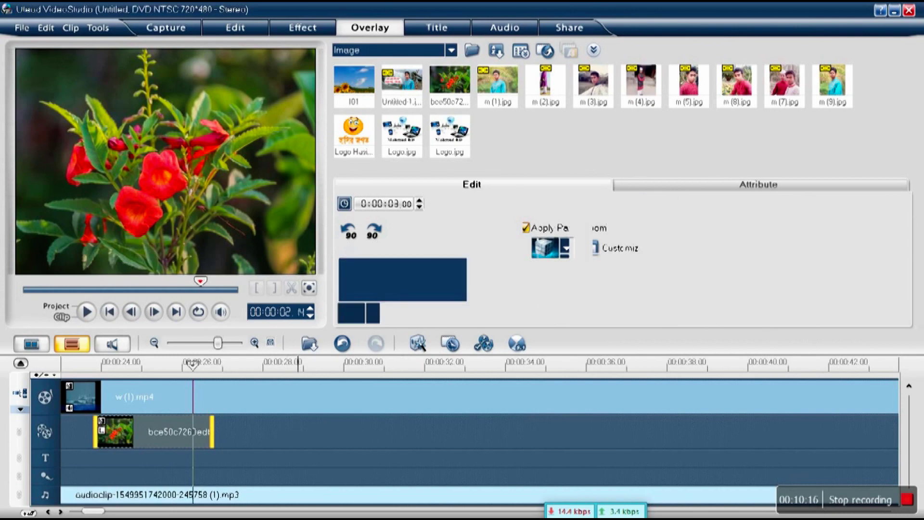
Browse the title presets and add the WAR OF THE WORLDS preset at the start of the title track.
click(432, 29)
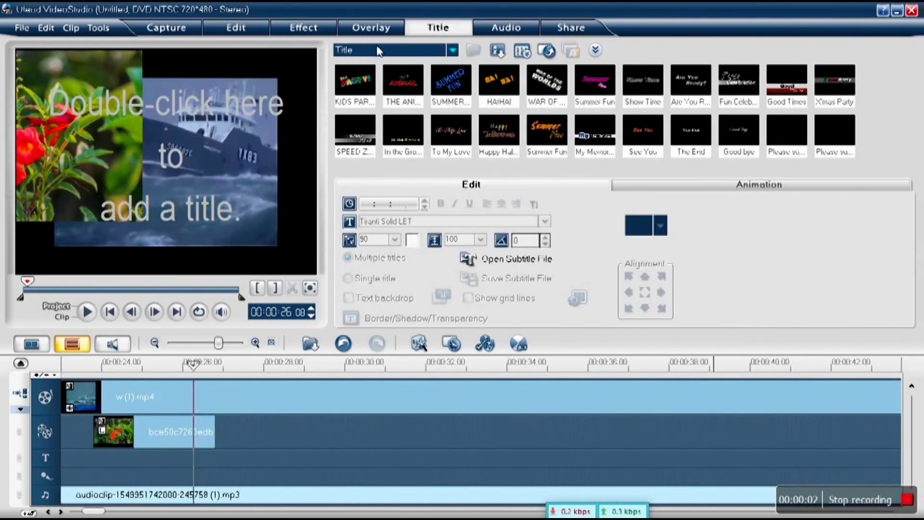
click(385, 87)
click(362, 82)
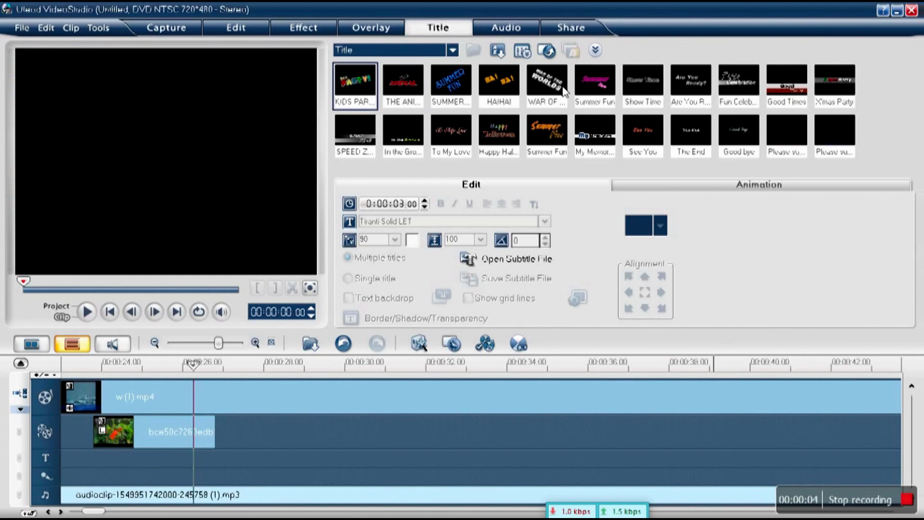
click(547, 82)
click(656, 95)
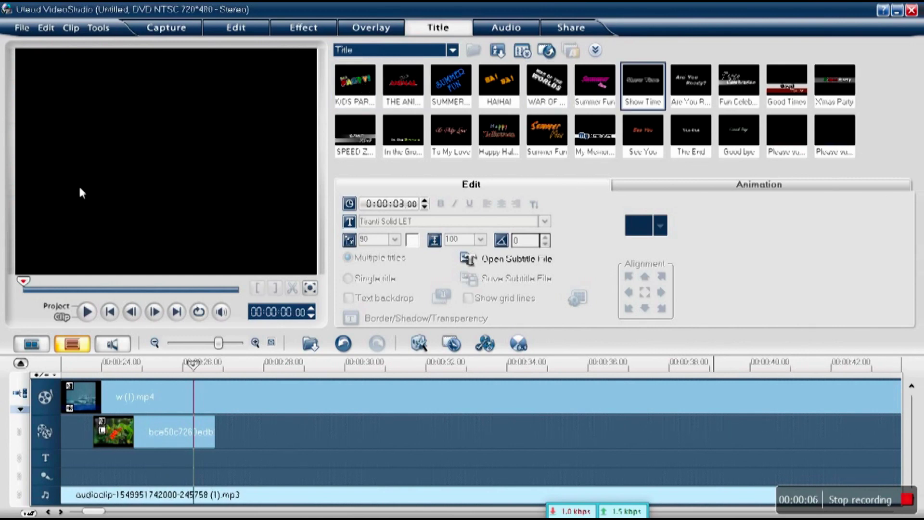
click(593, 91)
drag(565, 86, 47, 461)
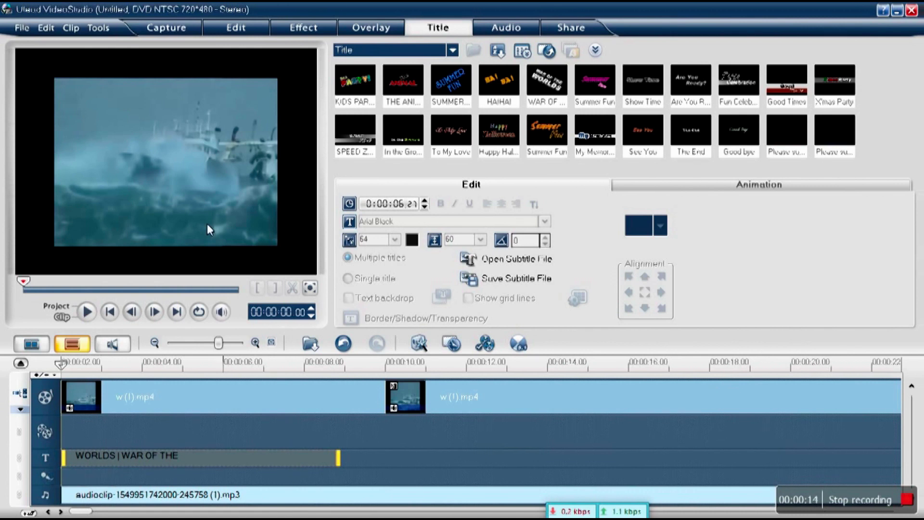
Change the first line of the title on the video frame by adding "fjhdtjftjO" after WAR.
click(197, 445)
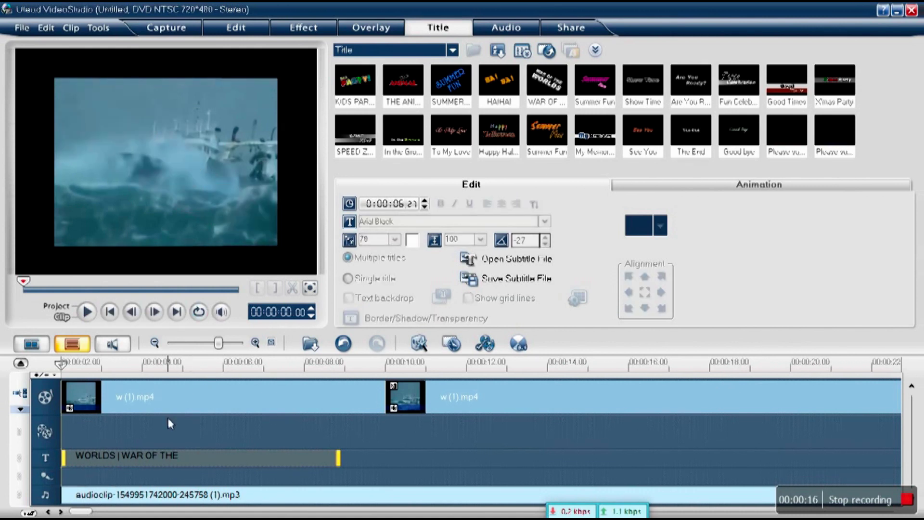
click(174, 181)
text(fjhdtjftjO)
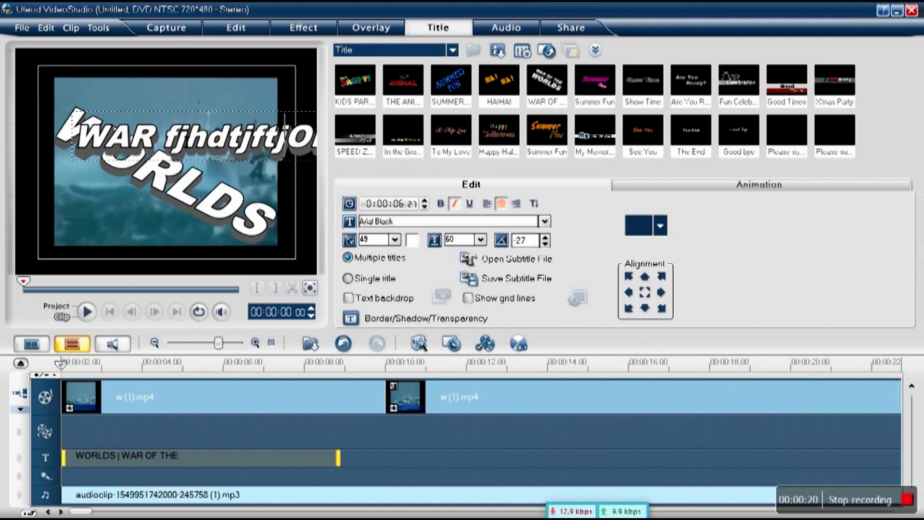
Colour the word WORLDS red and move it up toward the middle of the frame.
click(179, 184)
click(487, 221)
click(486, 222)
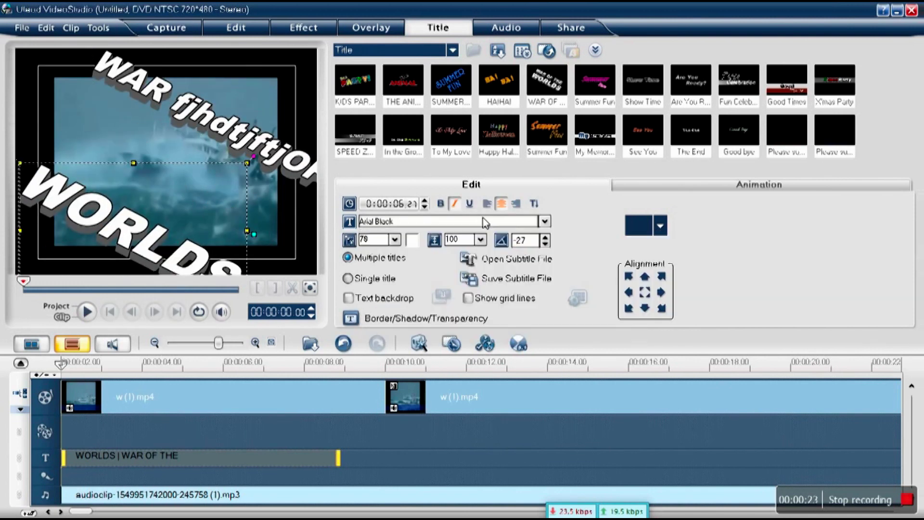
click(414, 240)
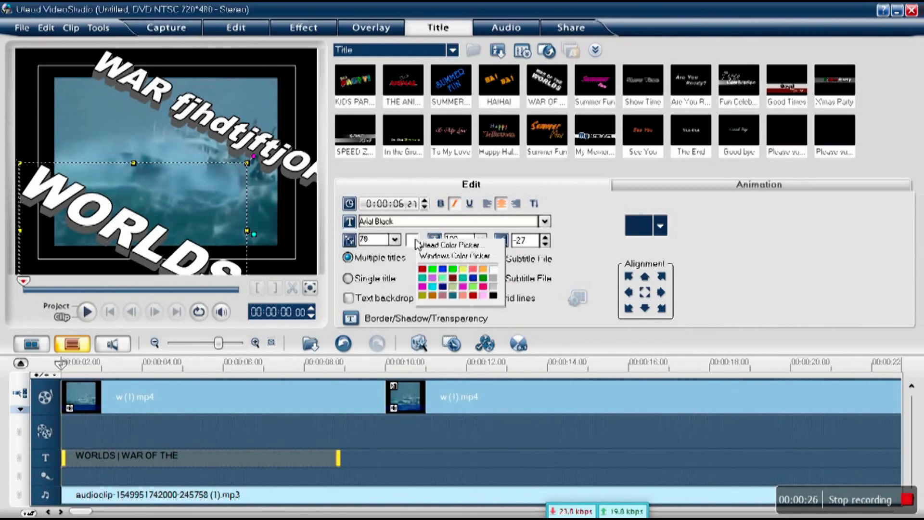
click(427, 275)
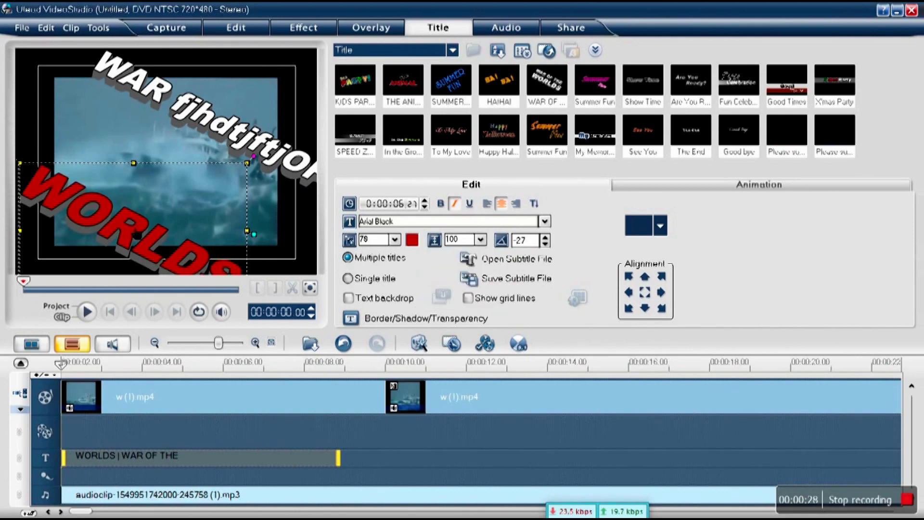
drag(137, 236, 173, 195)
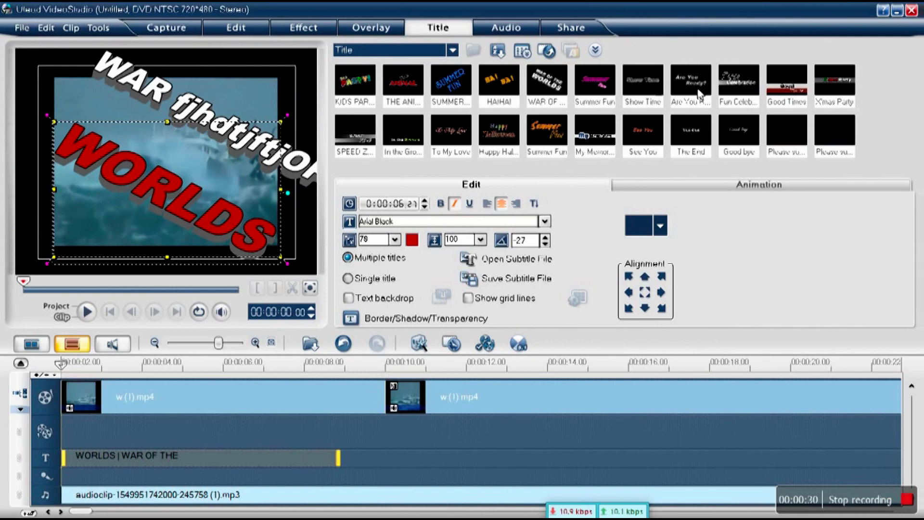
right_click(167, 195)
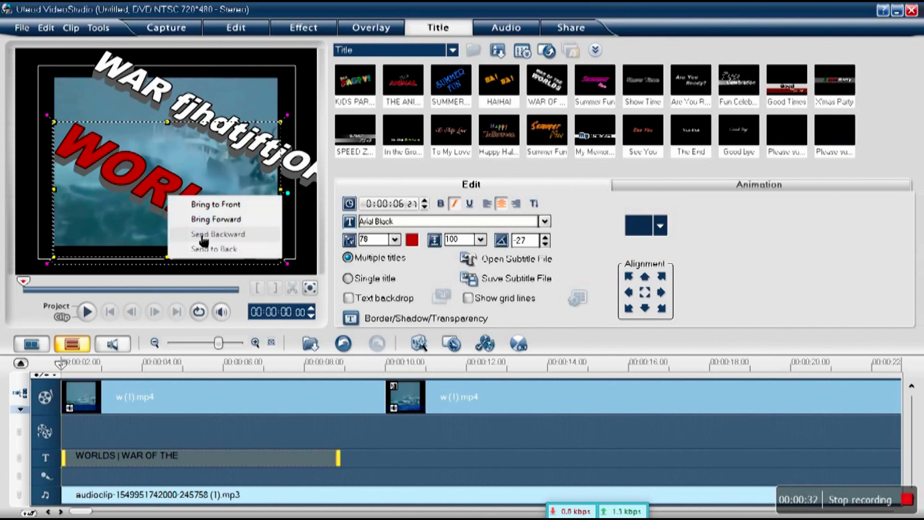
click(172, 202)
click(233, 397)
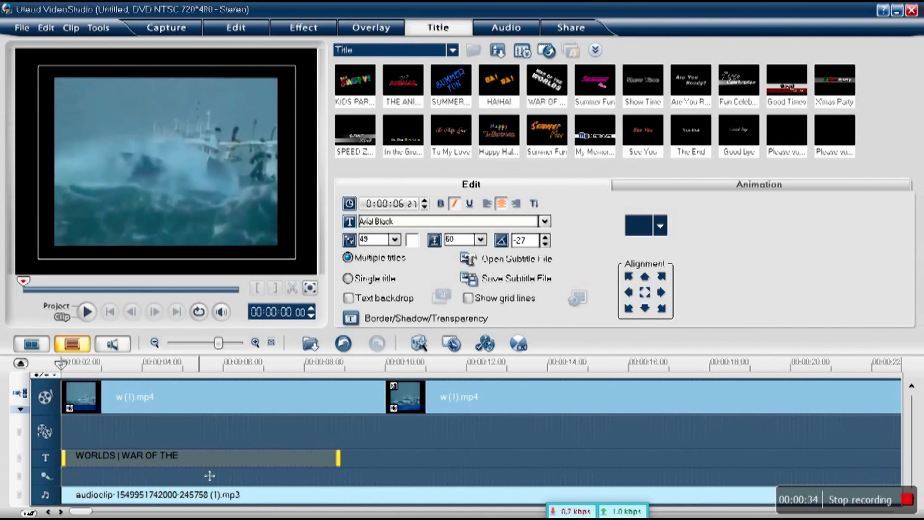
Delete the WAR OF THE WORLDS title clip from the title track.
click(470, 285)
right_click(199, 462)
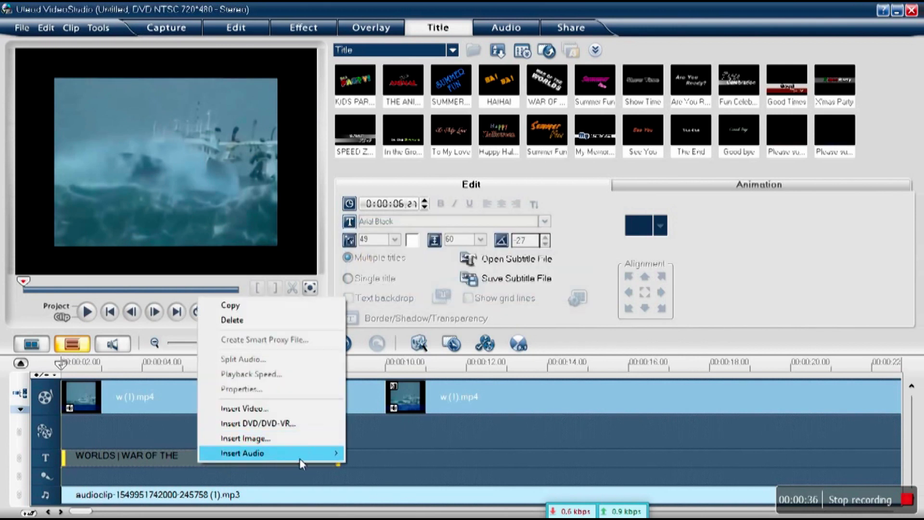
right_click(175, 458)
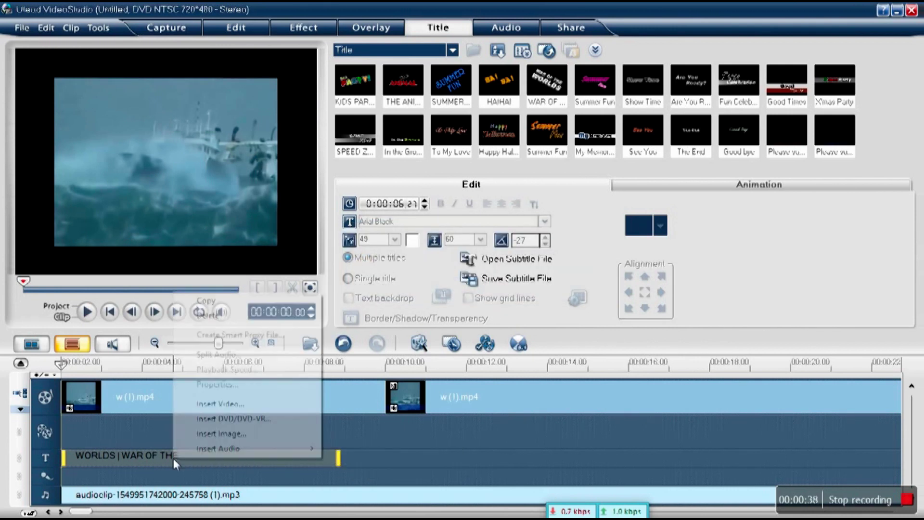
click(242, 317)
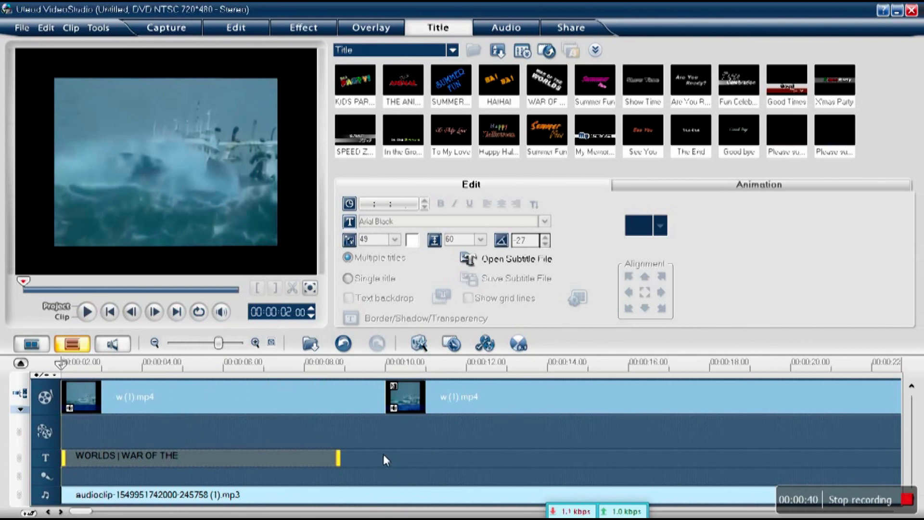
click(236, 423)
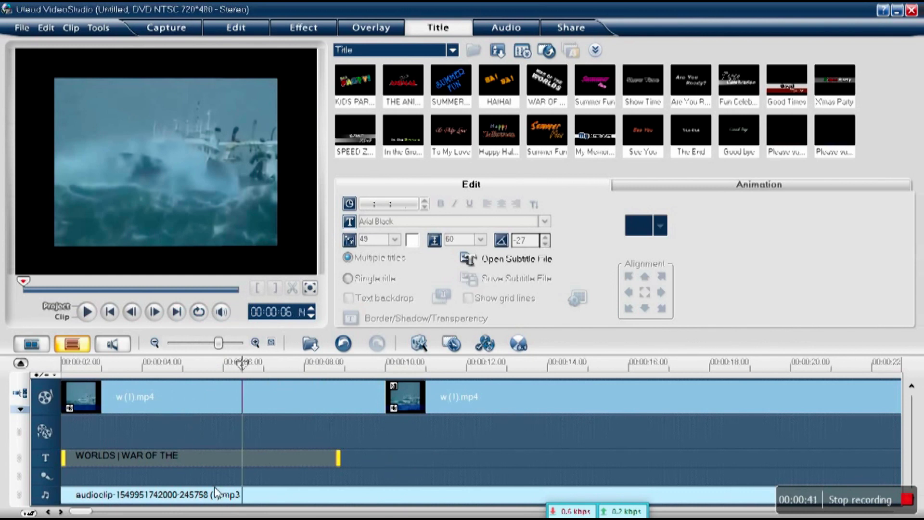
key(Delete)
right_click(212, 461)
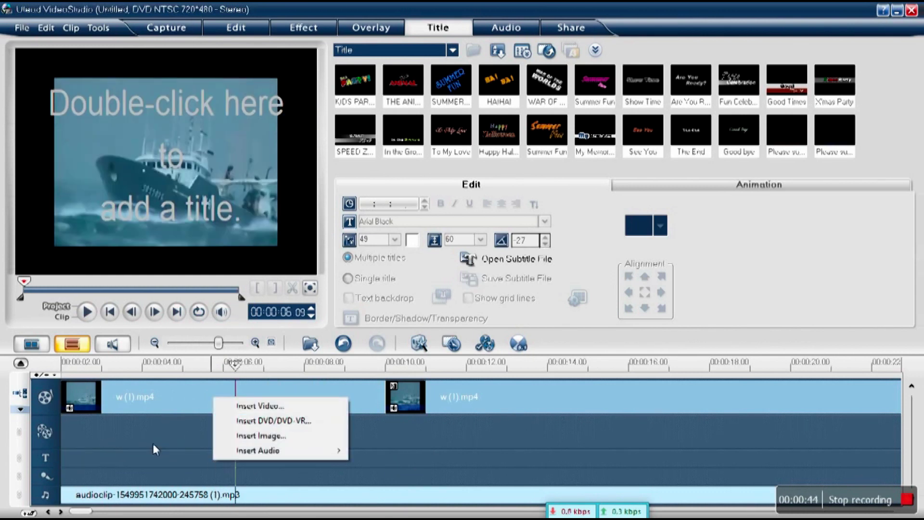
click(163, 455)
Add a new title reading "efewfe" at about 00:00:02.16 and position it in the lower middle of the frame.
click(83, 454)
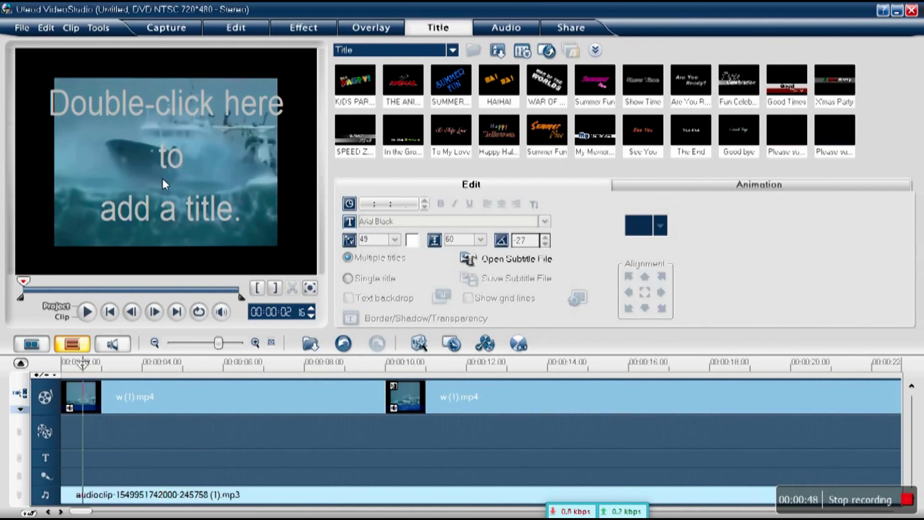
click(169, 162)
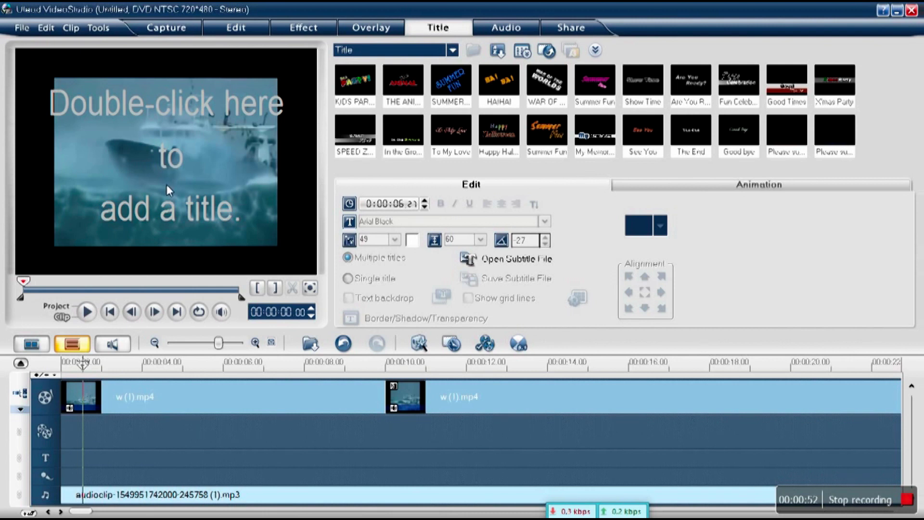
double_click(166, 183)
text(efewfe)
click(205, 179)
drag(204, 198, 173, 204)
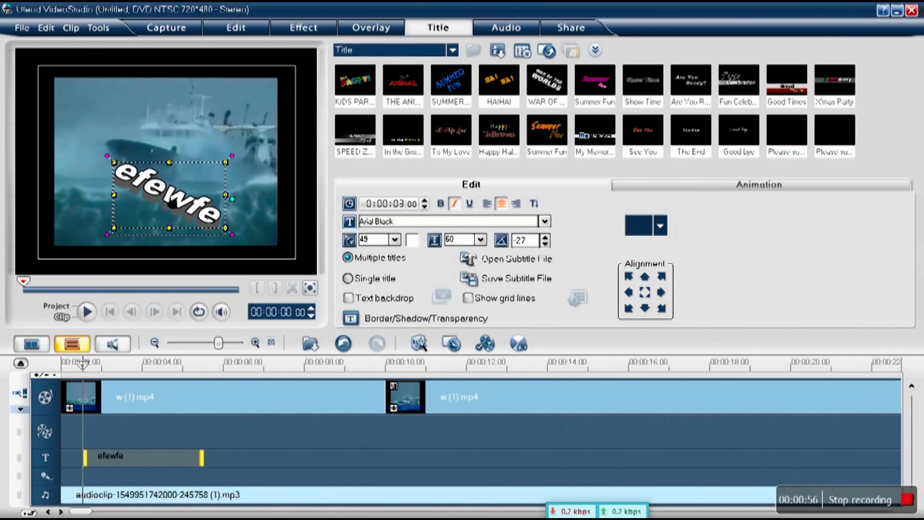
Set the font of the efewfe title to Berlin Sans FB.
click(545, 221)
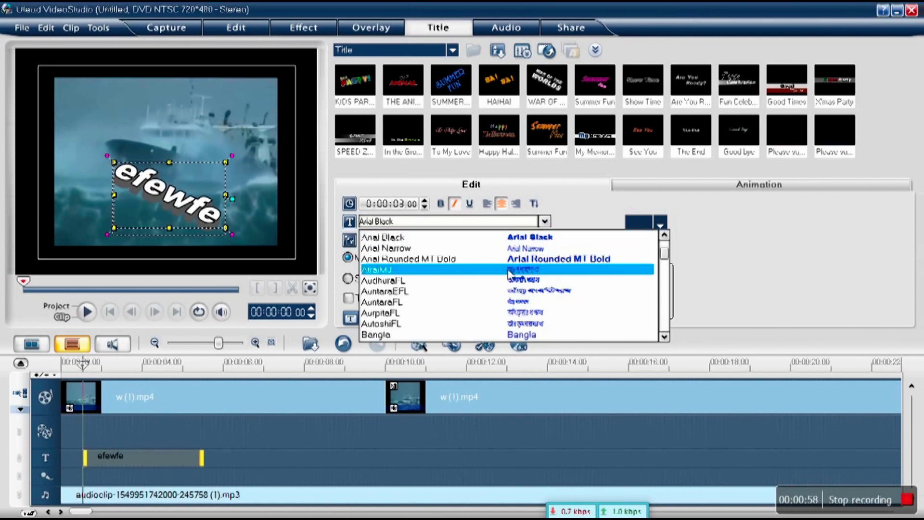
scroll(514, 327, down, 1)
scroll(513, 326, down, 2)
click(511, 330)
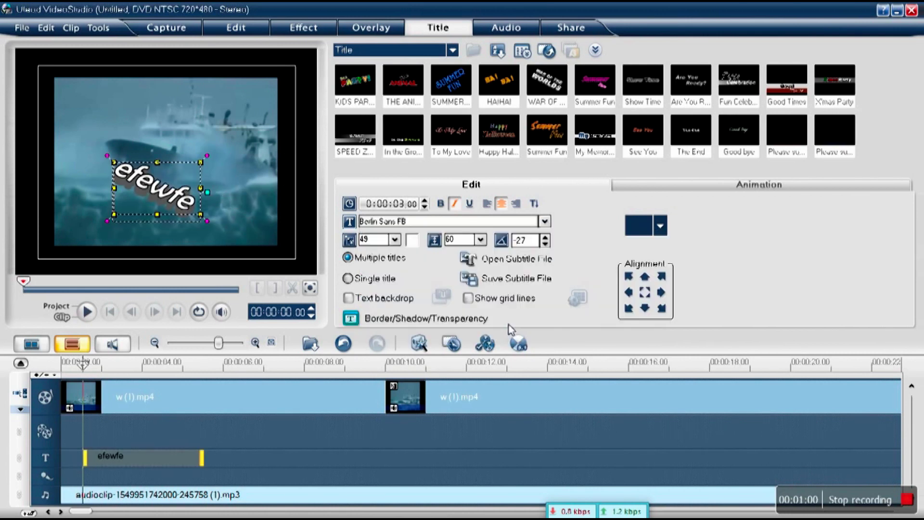
Try the centre-left and centre-right alignments on the efewfe title and settle on centring it in the frame.
click(661, 292)
click(629, 292)
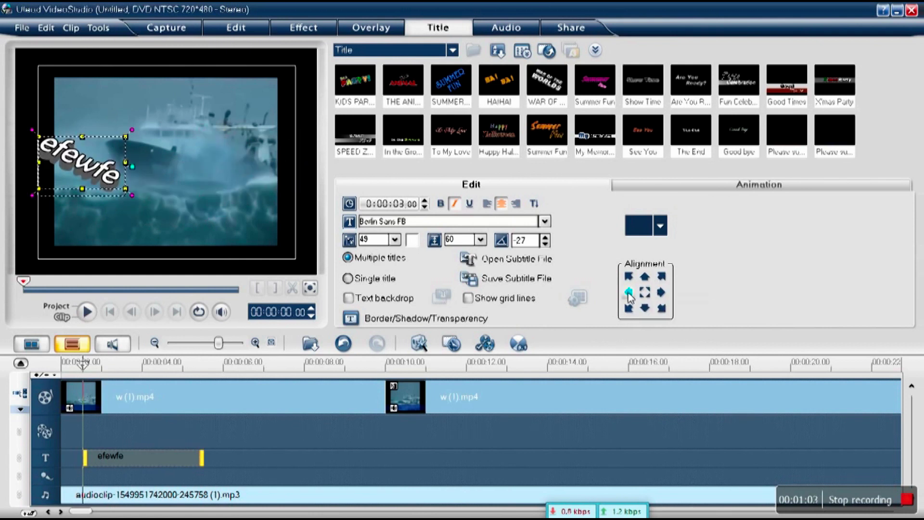
click(661, 292)
click(645, 292)
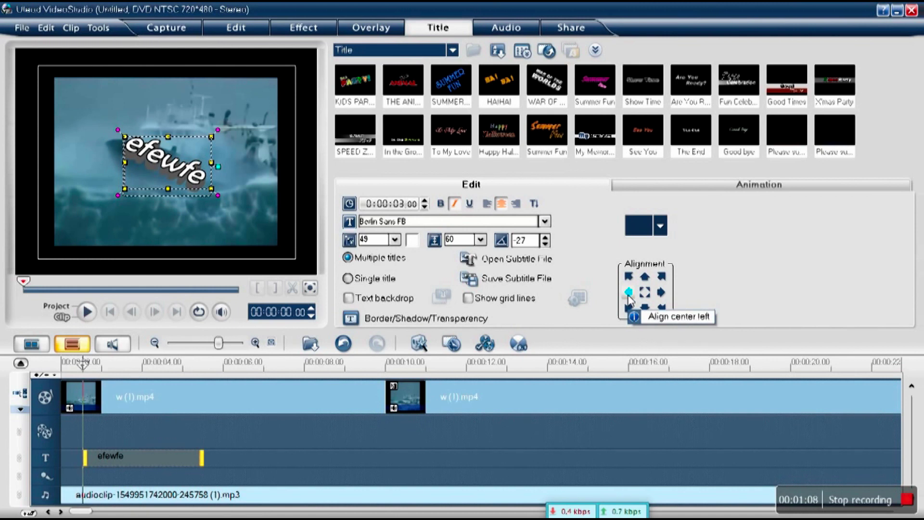
Try the title style presets on efewfe and apply the orange slanted style, the first in the second row.
click(660, 225)
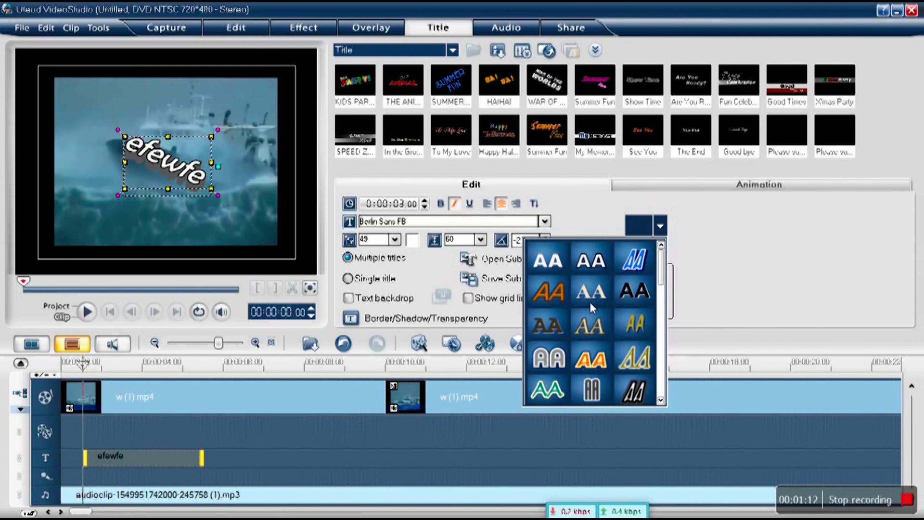
drag(661, 280, 676, 263)
click(547, 261)
click(574, 272)
click(549, 265)
click(540, 303)
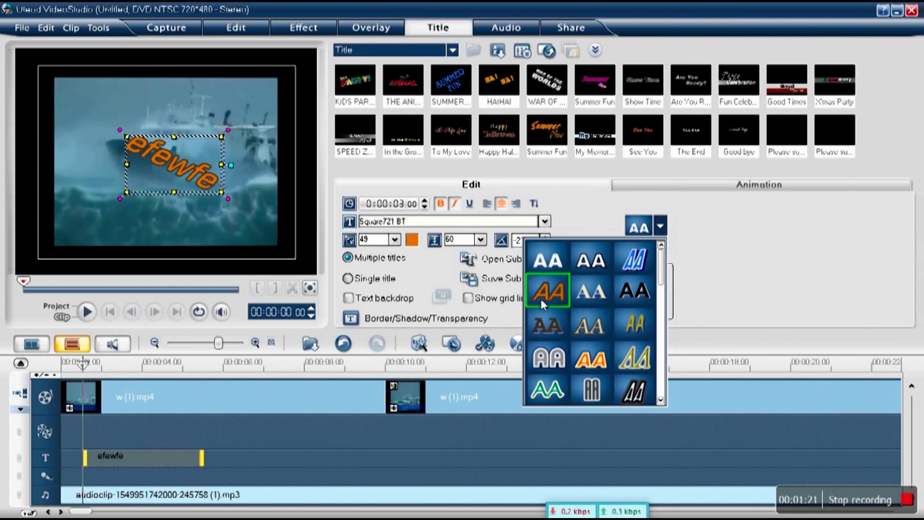
Apply the first Fly animation preset to the efewfe title and preview it.
click(706, 184)
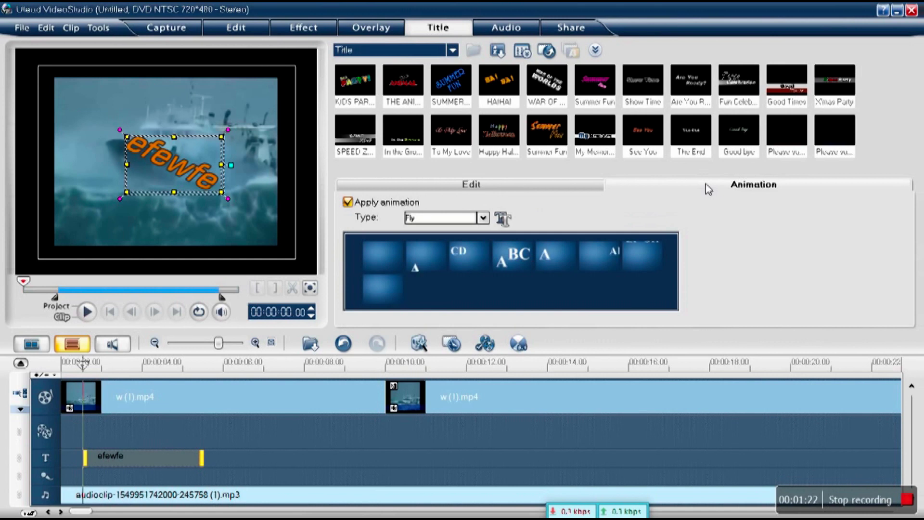
click(385, 278)
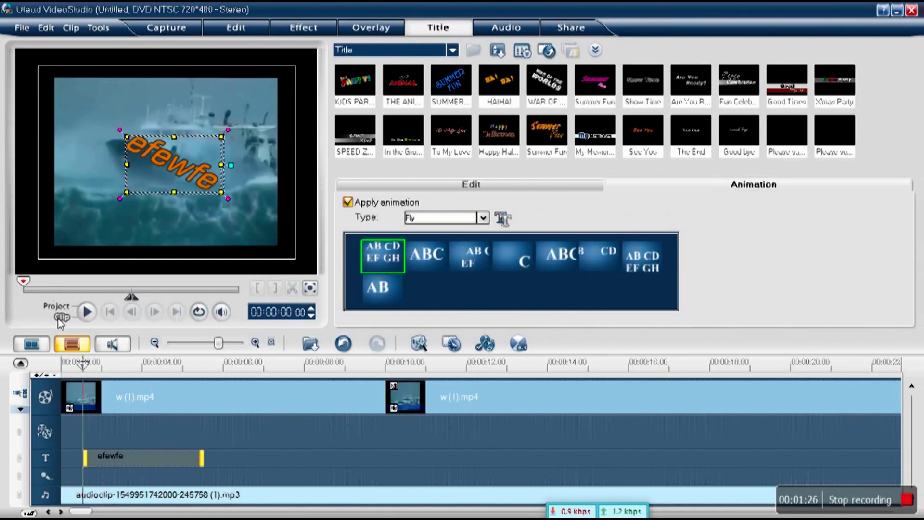
click(83, 316)
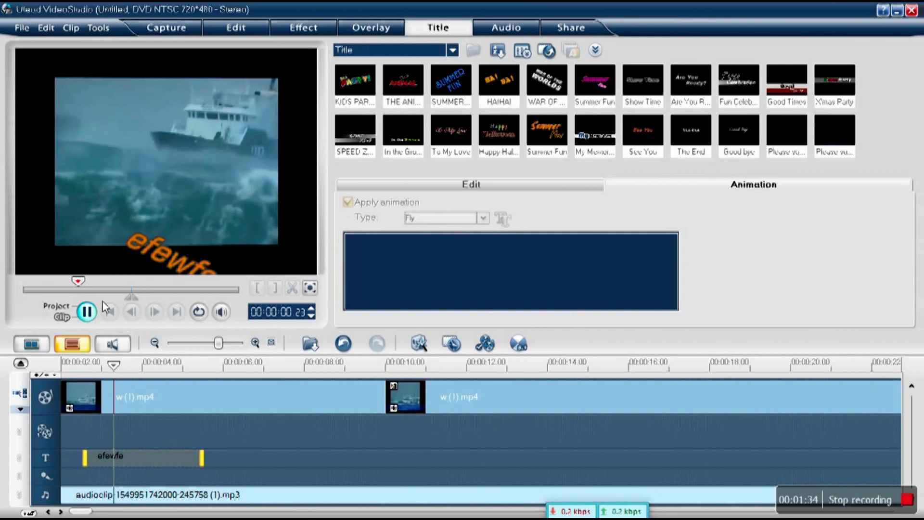
click(573, 188)
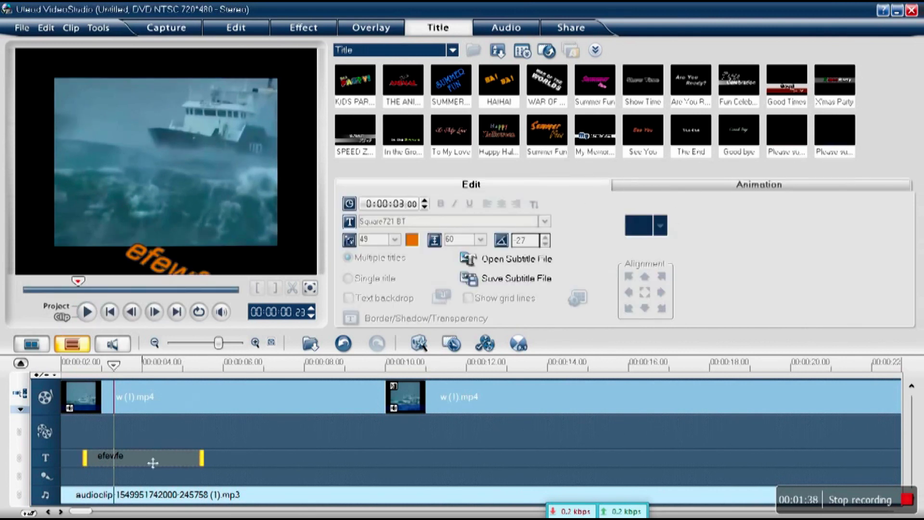
Try the third Fly animation preset on the efewfe title and switch to the one in the second row.
click(727, 186)
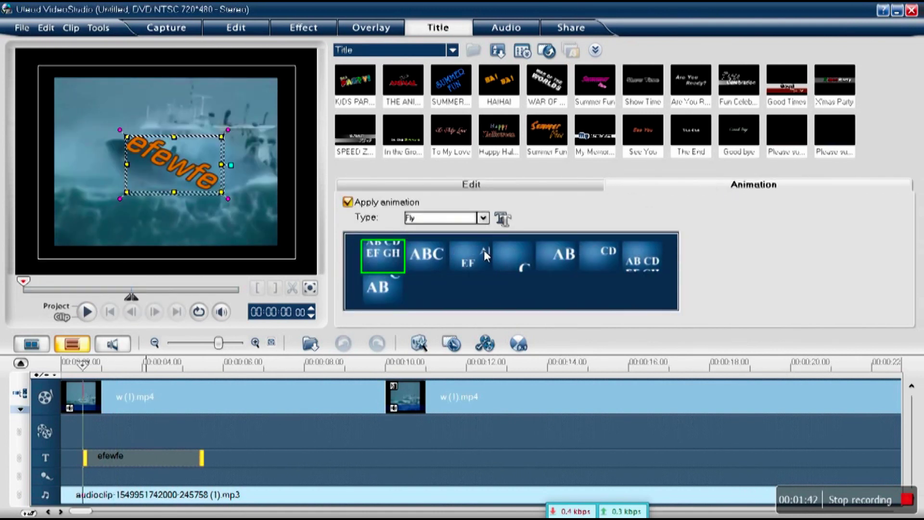
click(469, 255)
click(381, 291)
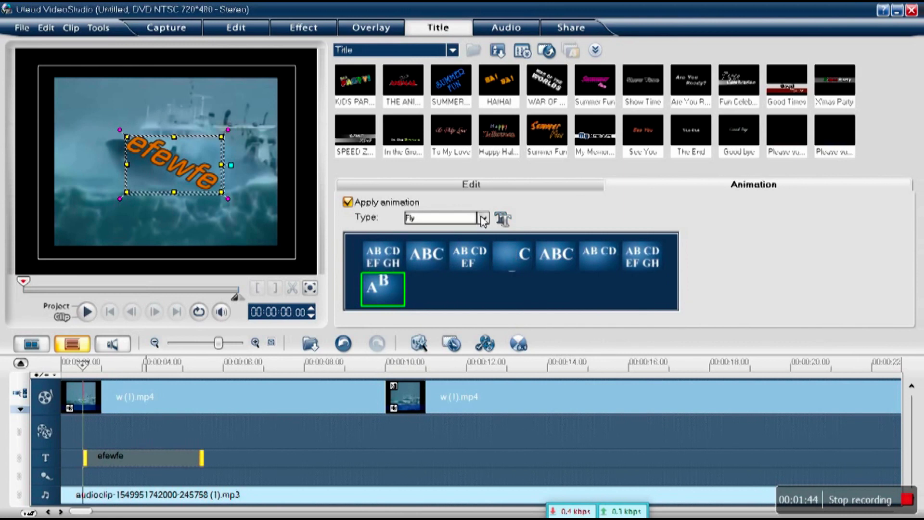
Change the efewfe title's animation type to Swing and preview it.
click(483, 217)
click(434, 277)
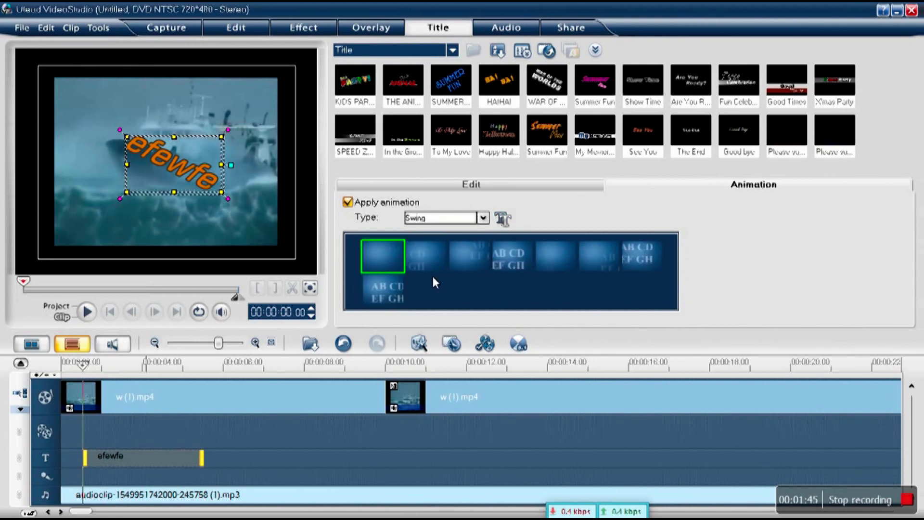
click(464, 220)
click(463, 223)
click(86, 312)
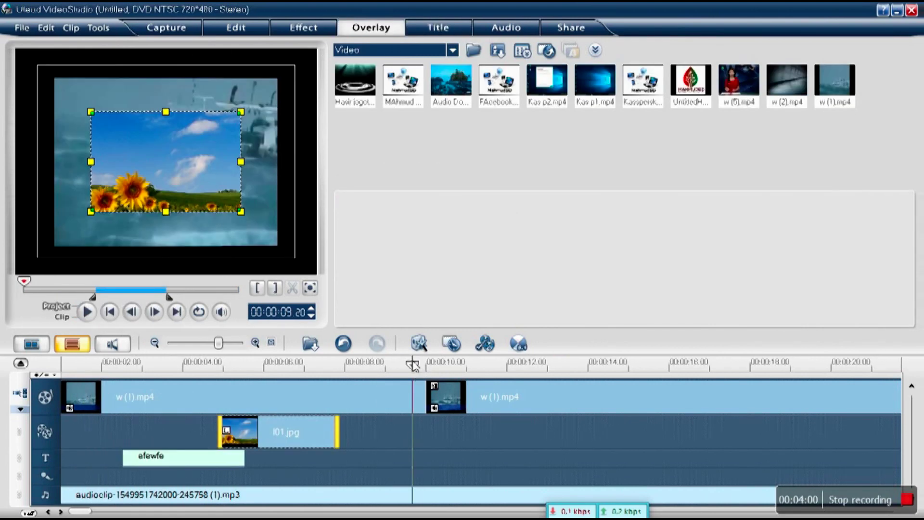
Delete the sunflower image from the overlay track.
key(Delete)
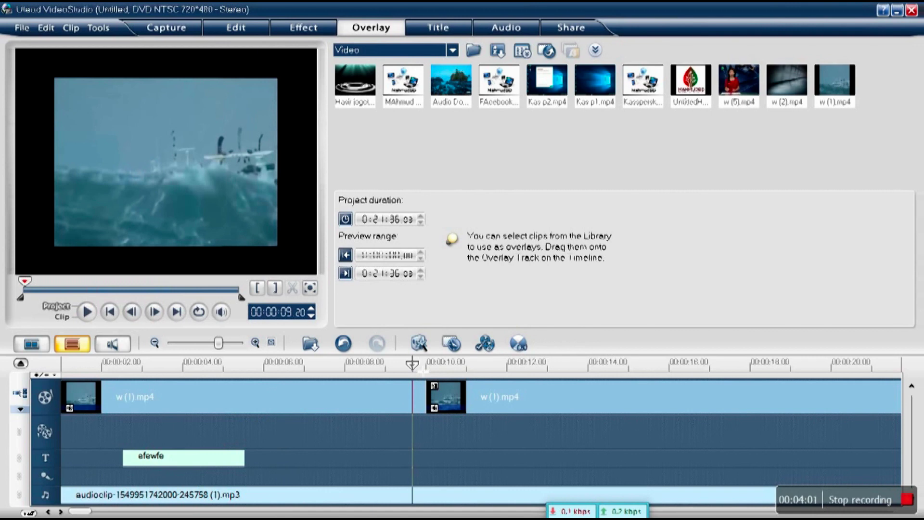
Browse the Clock and Peel transition categories and place the Peel Cross transition between the two w (1).mp4 clips.
click(302, 29)
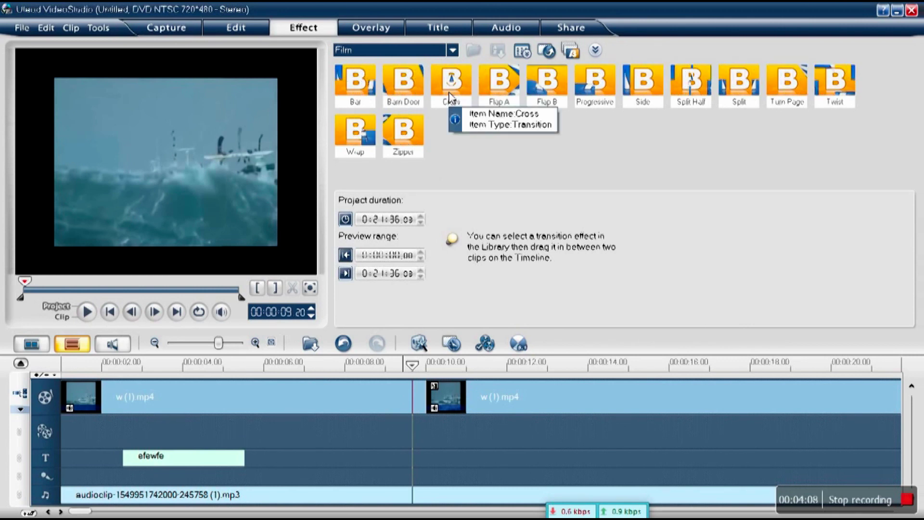
click(453, 50)
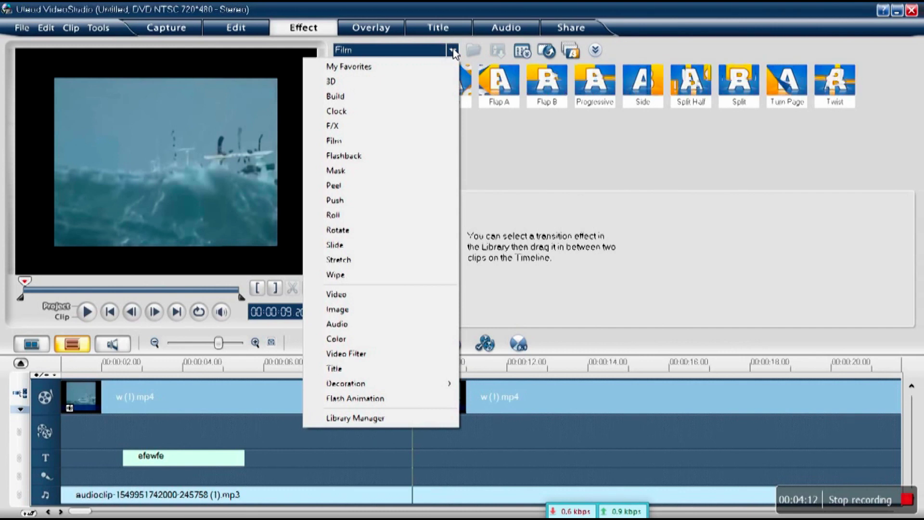
click(374, 115)
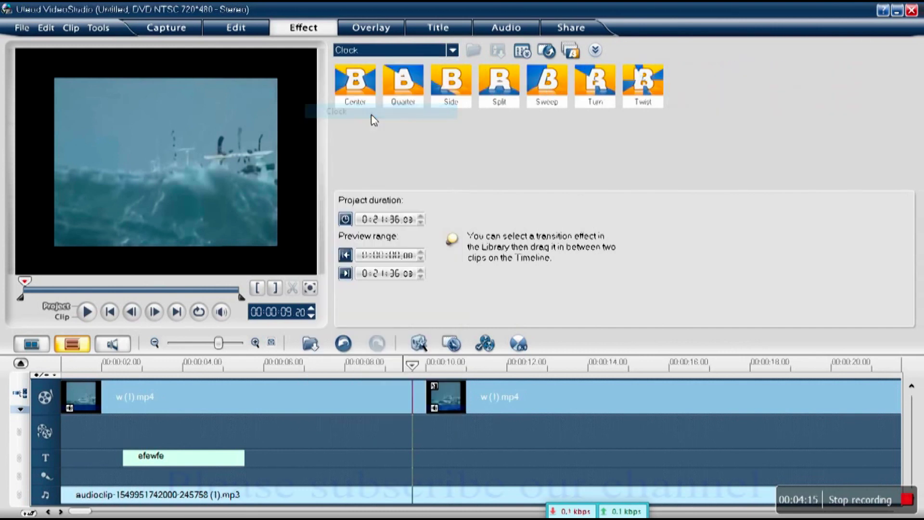
click(417, 53)
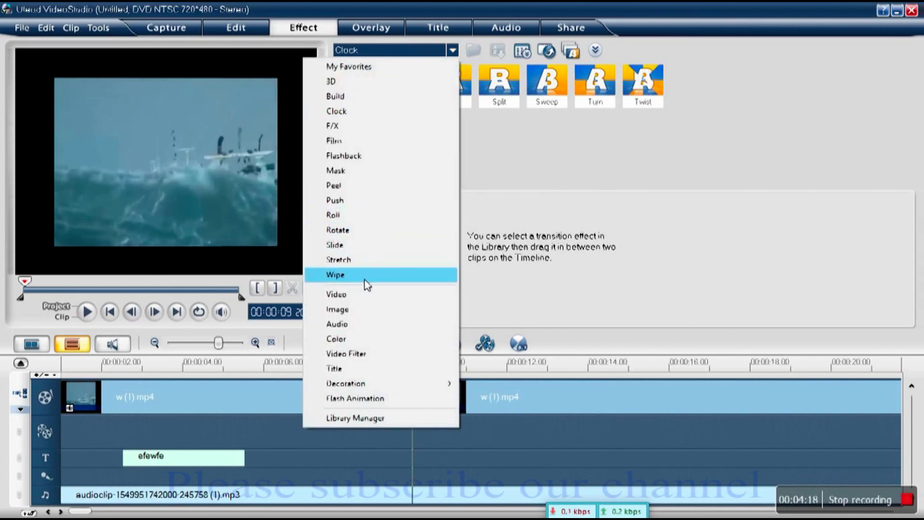
click(369, 186)
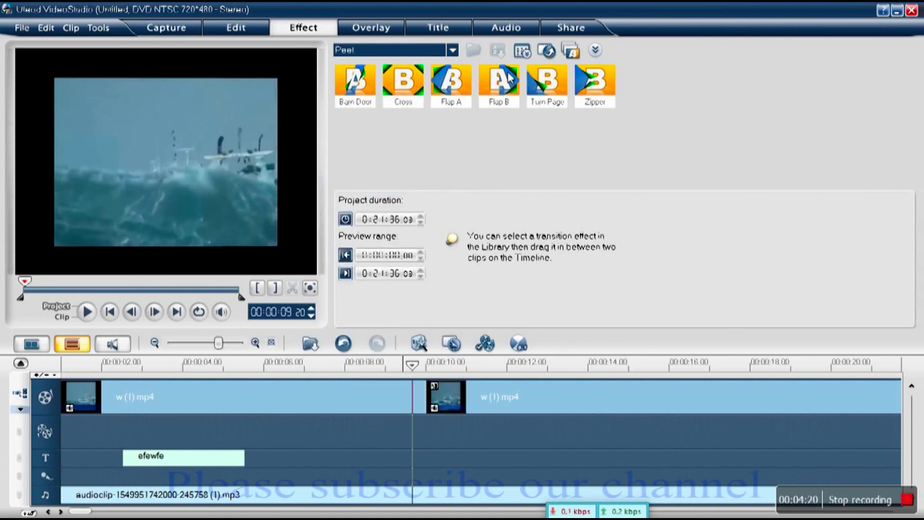
drag(403, 82, 426, 407)
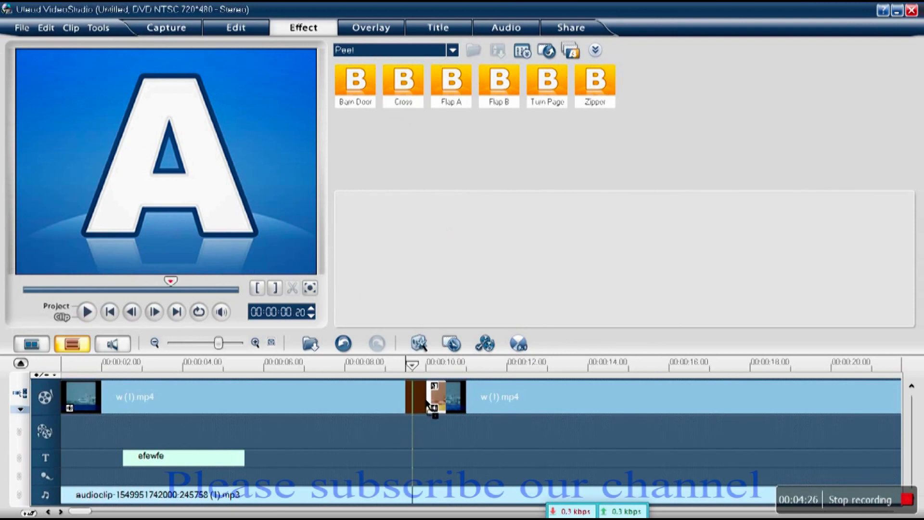
click(426, 410)
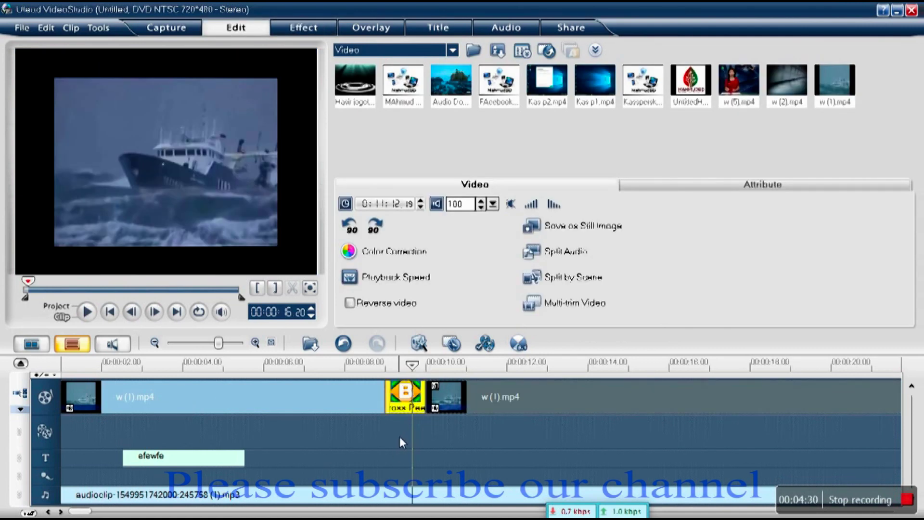
Play the project from just before the Cross Peel transition to preview it.
click(382, 441)
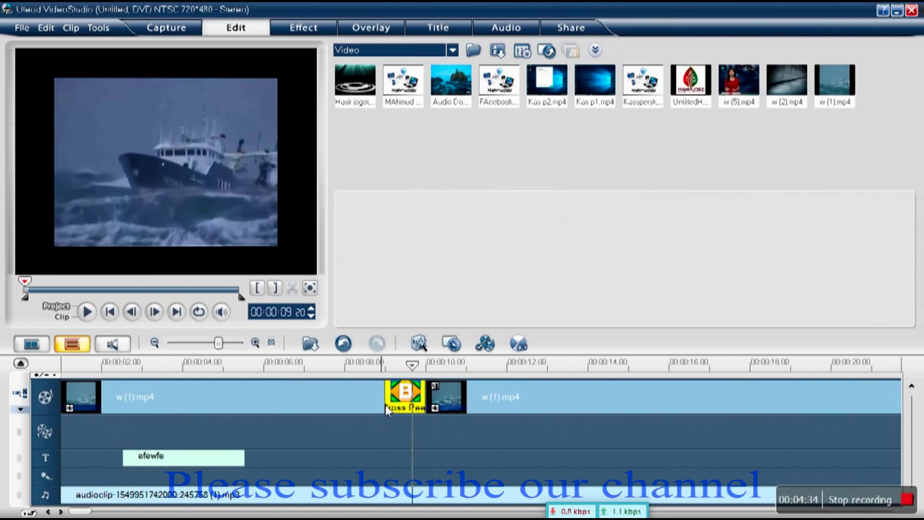
drag(412, 365, 382, 365)
click(87, 312)
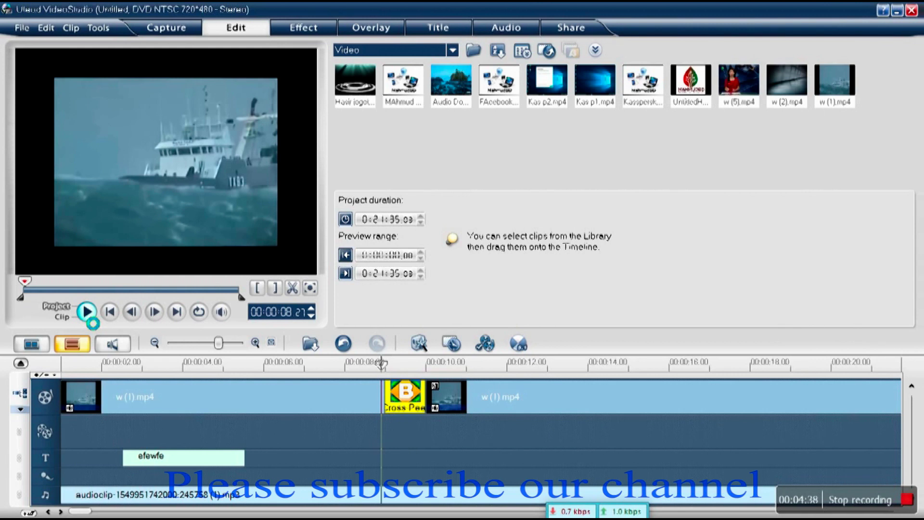